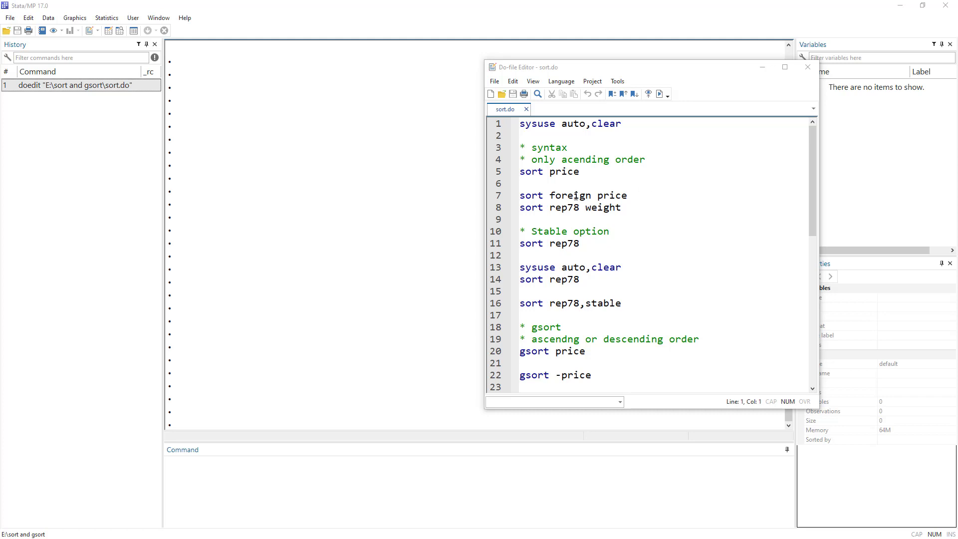
# Step: Run the sysuse auto,clear line of sort.do and open the loaded dataset in the Data Editor
pyautogui.doubleClick(531, 172)
pyautogui.doubleClick(530, 352)
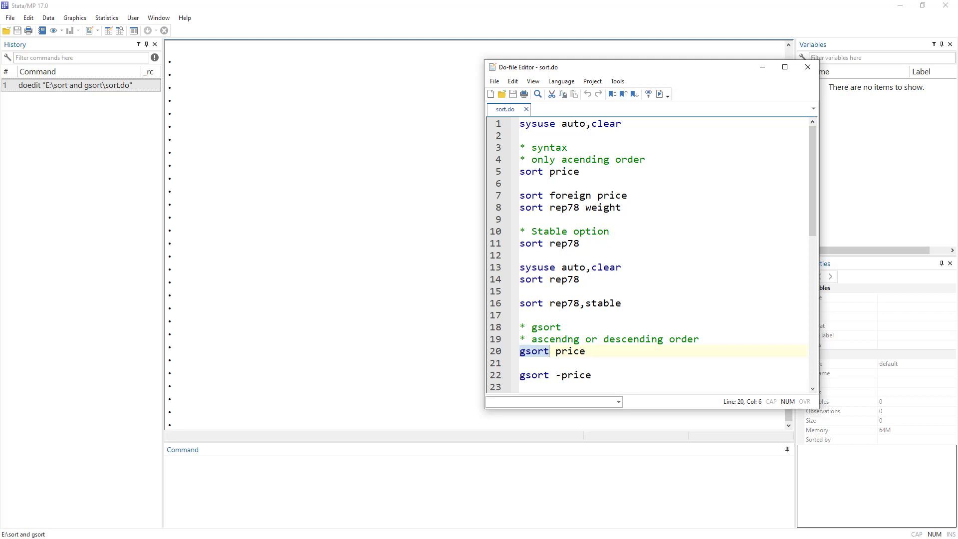
pyautogui.click(497, 125)
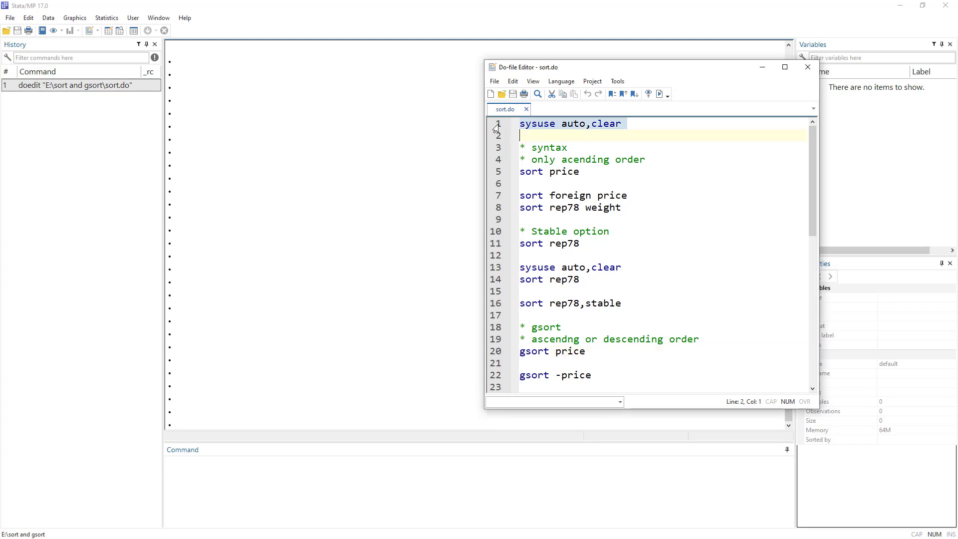
pyautogui.click(659, 94)
pyautogui.moveTo(679, 72); pyautogui.dragTo(616, 67)
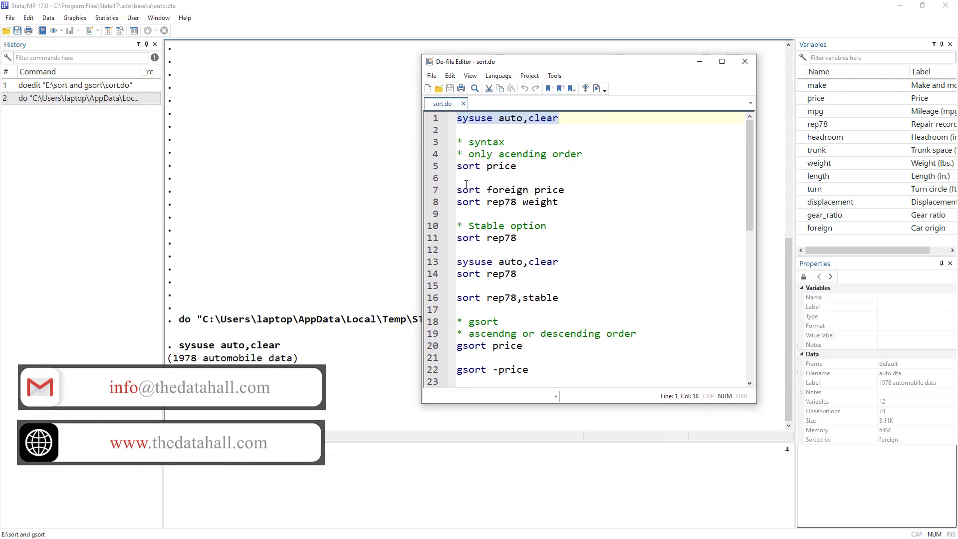
pyautogui.click(108, 31)
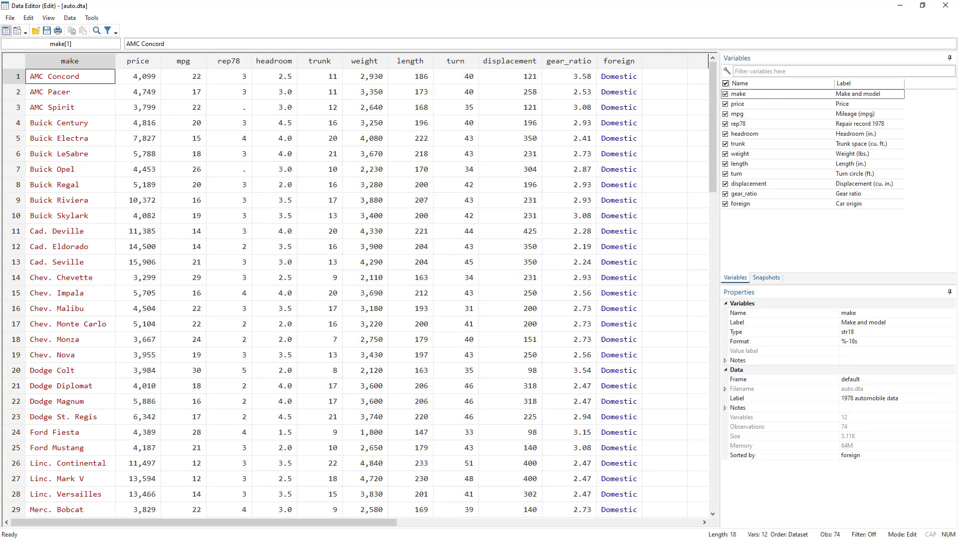
# Step: Run the sort price line of sort.do to order the auto dataset by price
pyautogui.hotkey('alt', 'Tab')
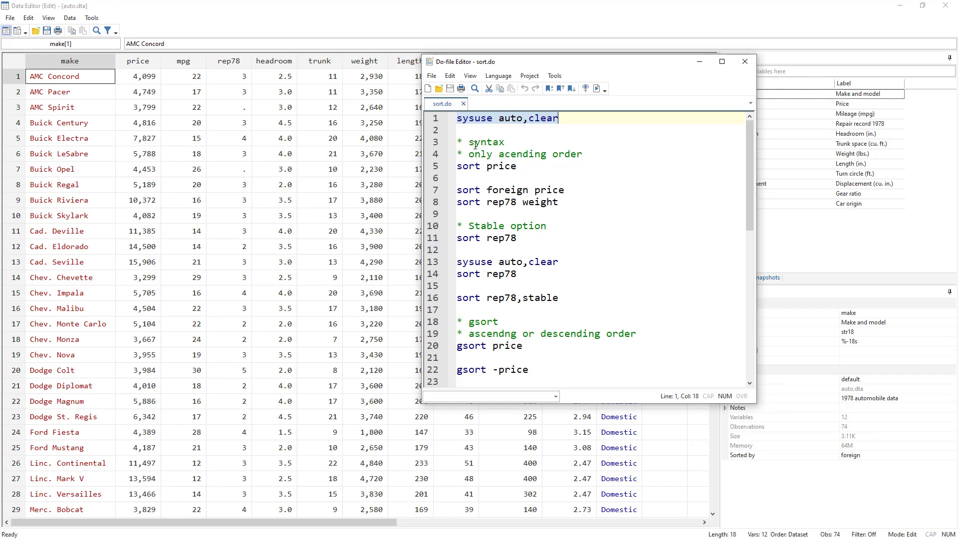
pyautogui.doubleClick(464, 166)
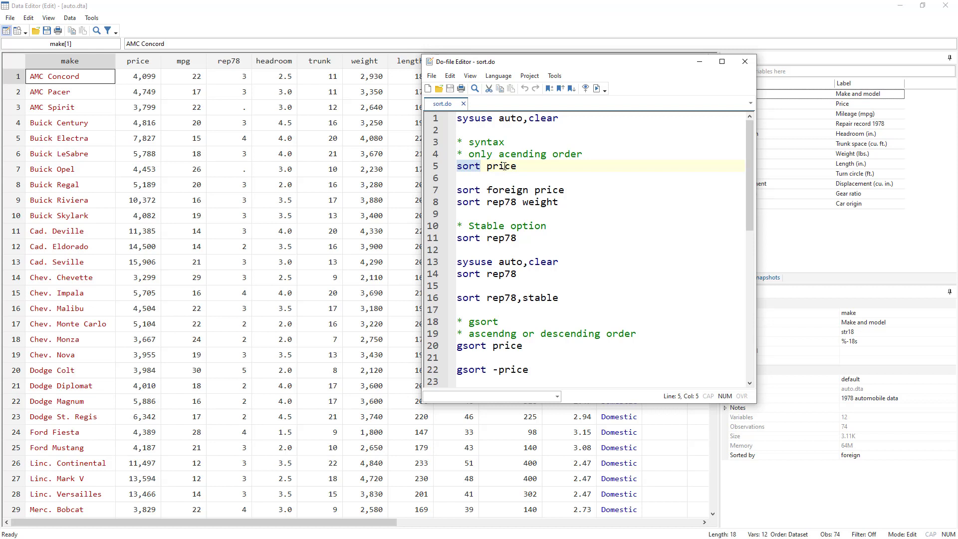
pyautogui.moveTo(501, 167); pyautogui.dragTo(545, 171)
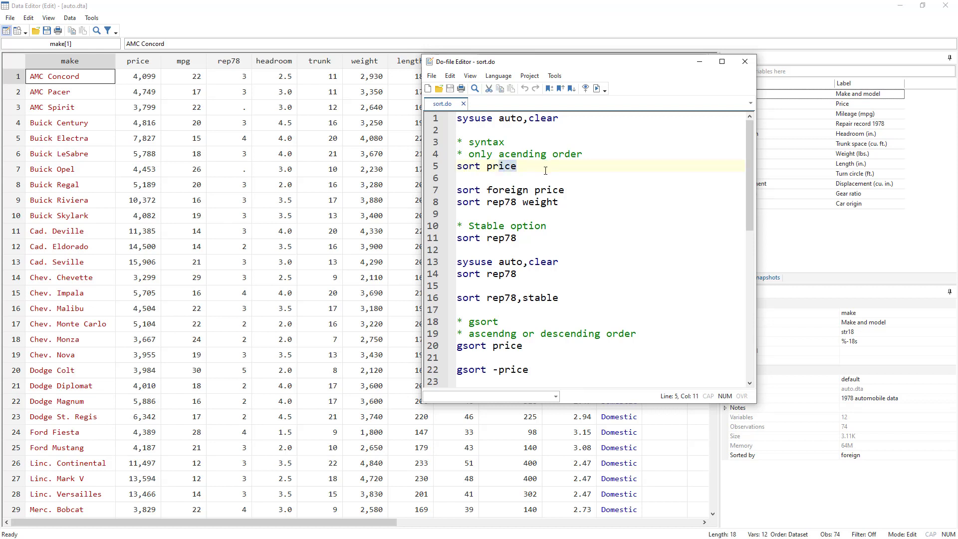
pyautogui.click(501, 168)
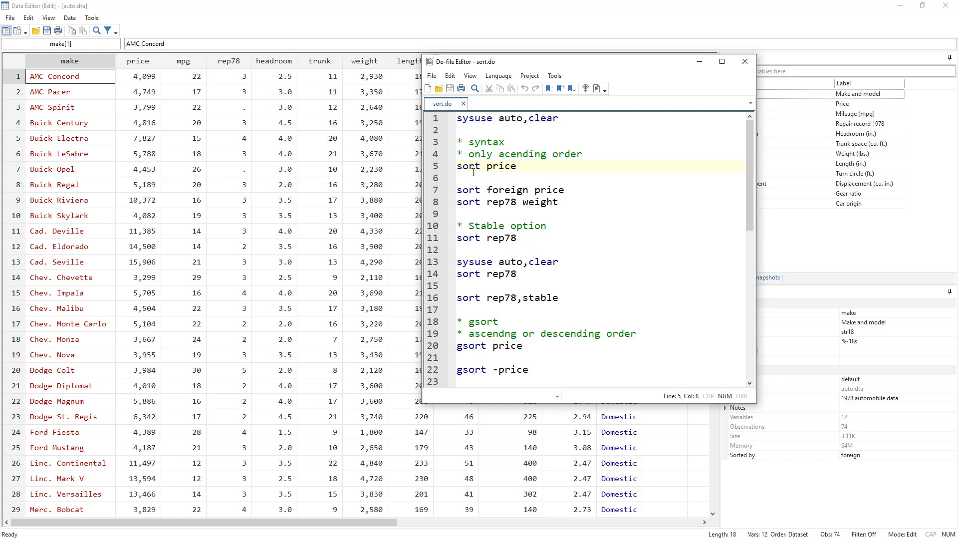
pyautogui.click(437, 170)
pyautogui.click(468, 173)
pyautogui.click(436, 166)
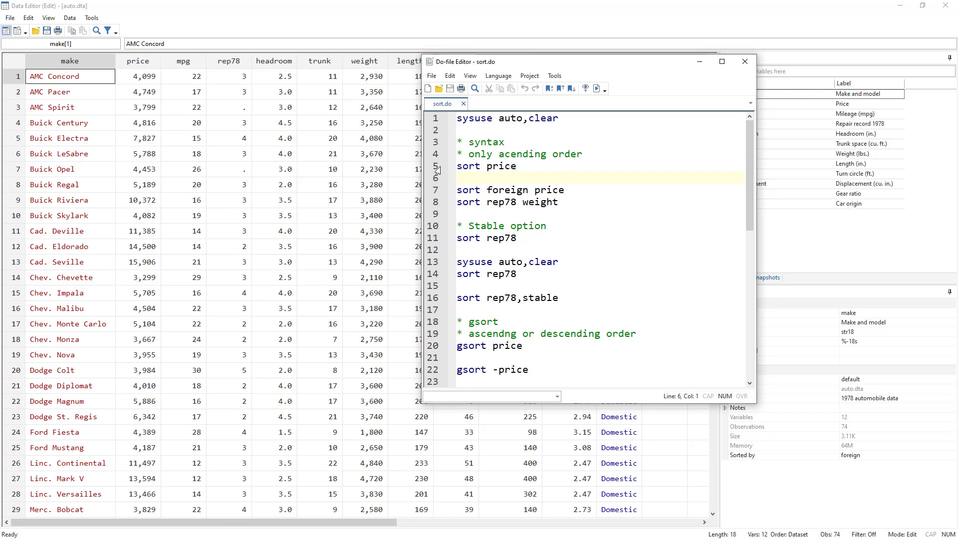
pyautogui.click(587, 89)
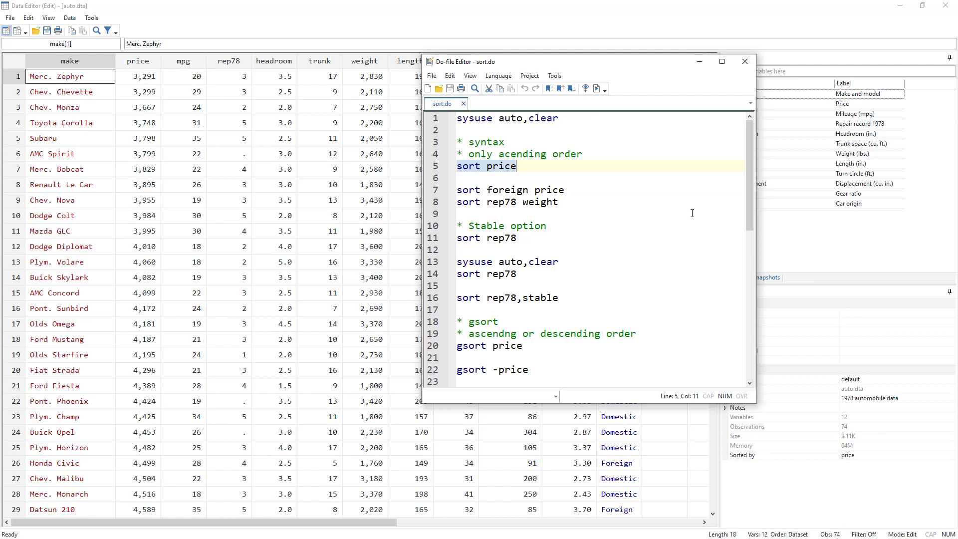
# Step: Check the price ordering in the Data Editor and return to the do-file
pyautogui.click(347, 202)
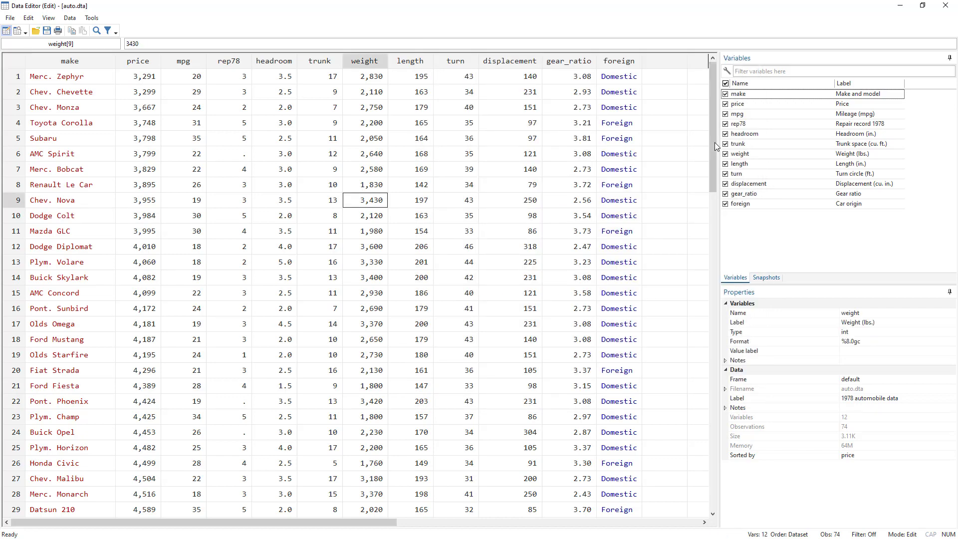
pyautogui.moveTo(713, 143)
pyautogui.mouseDown()
pyautogui.moveTo(702, 370)
pyautogui.moveTo(712, 433)
pyautogui.moveTo(708, 146)
pyautogui.mouseUp()
pyautogui.hotkey('alt', 'Tab')
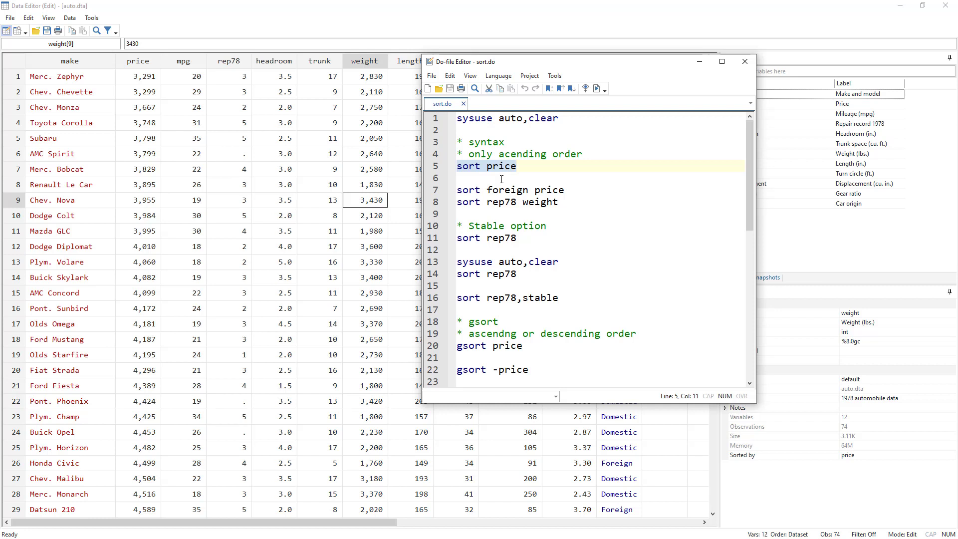
# Step: Run the sort foreign price line of sort.do to order the cars by origin and by price within each origin
pyautogui.doubleClick(469, 189)
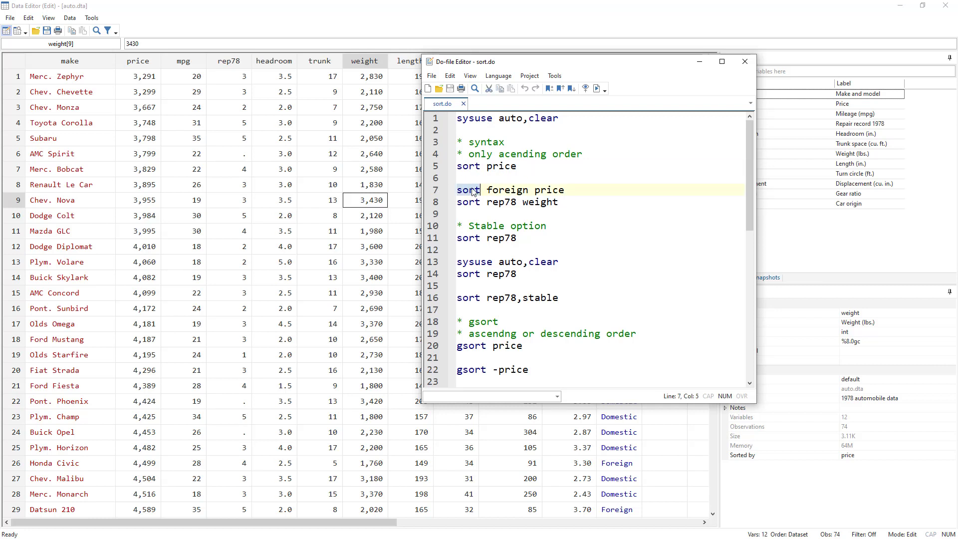
pyautogui.doubleClick(511, 189)
pyautogui.doubleClick(549, 190)
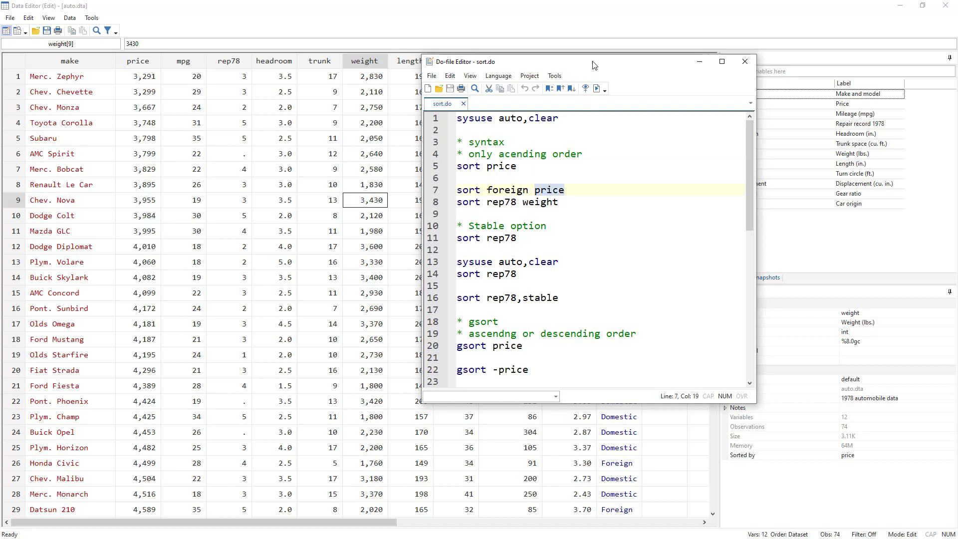
pyautogui.moveTo(594, 65); pyautogui.dragTo(251, 74)
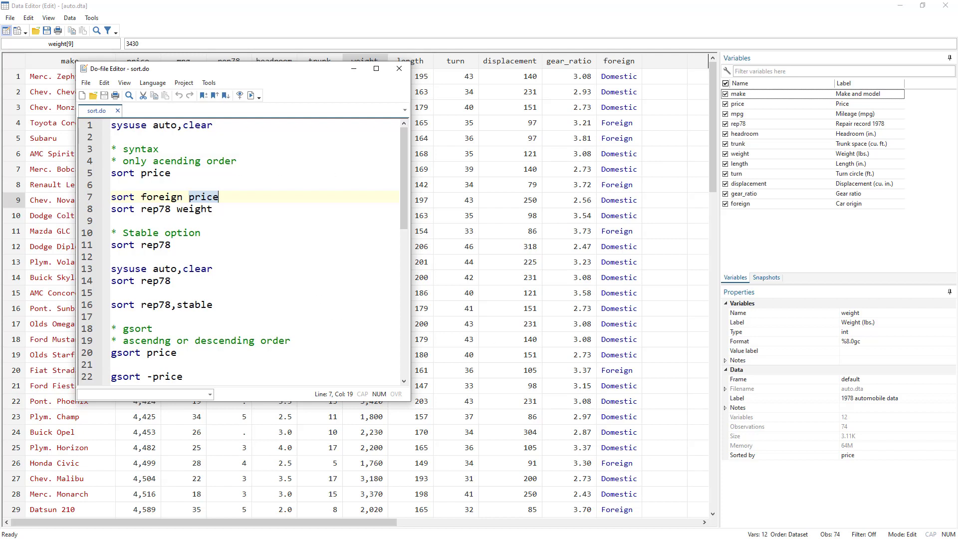
pyautogui.hotkey('alt', 'Tab')
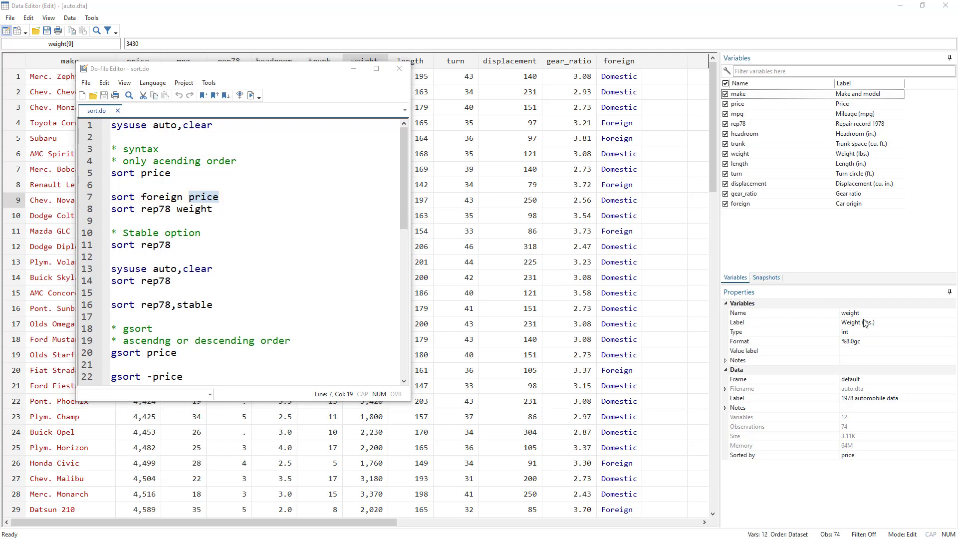
pyautogui.click(82, 198)
pyautogui.click(251, 99)
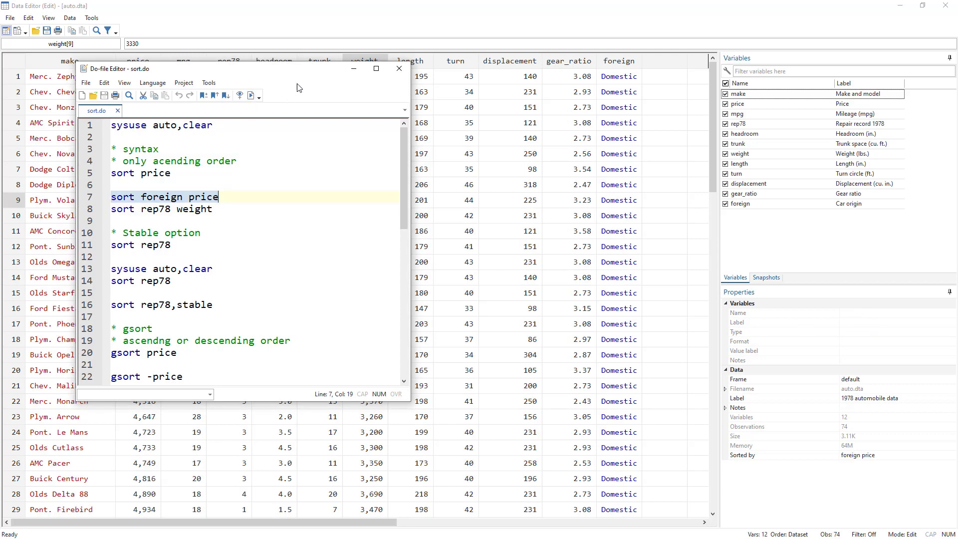
# Step: Move the do-file window off the data and examine the price order from the first to the last Domestic car
pyautogui.moveTo(262, 73); pyautogui.dragTo(826, 209)
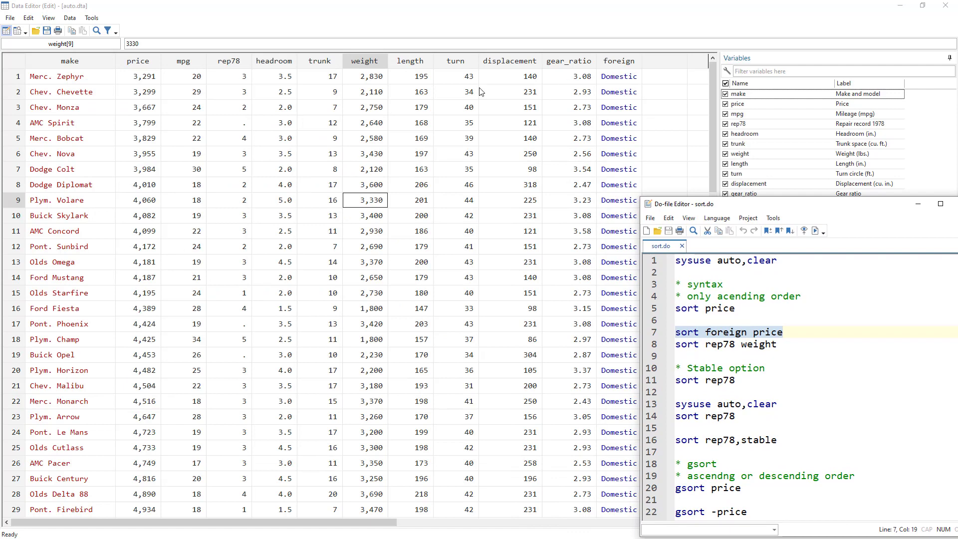
pyautogui.click(139, 81)
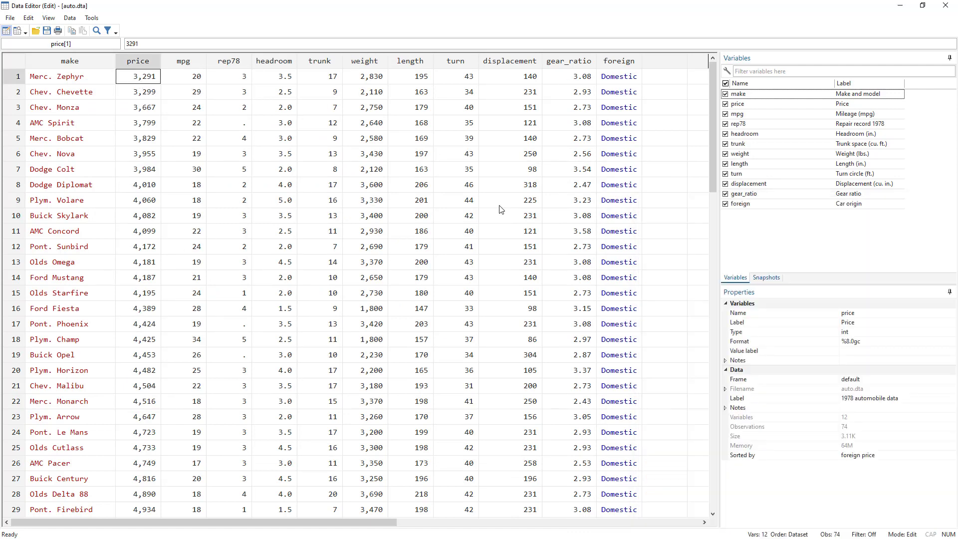
pyautogui.scroll(-3, 361, 334)
pyautogui.scroll(-7, 360, 333)
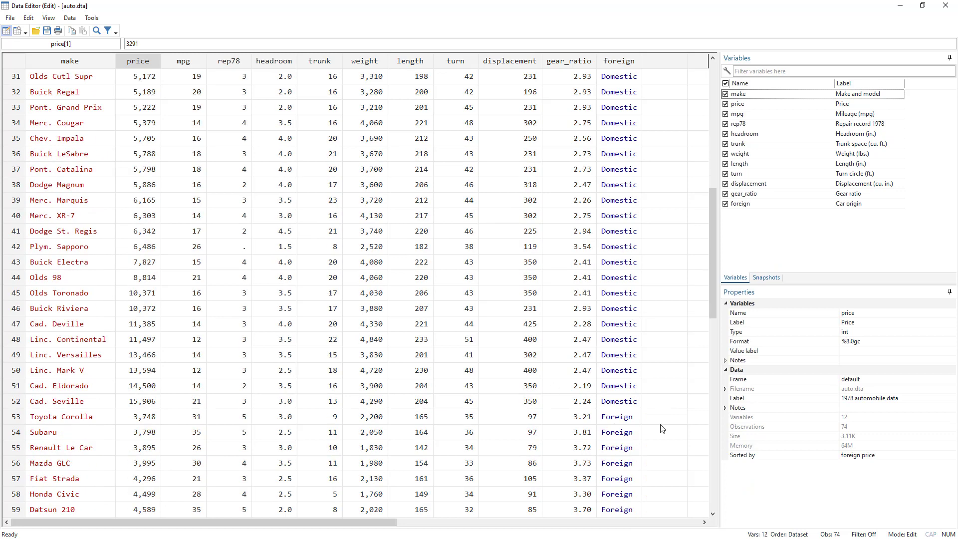
pyautogui.click(136, 406)
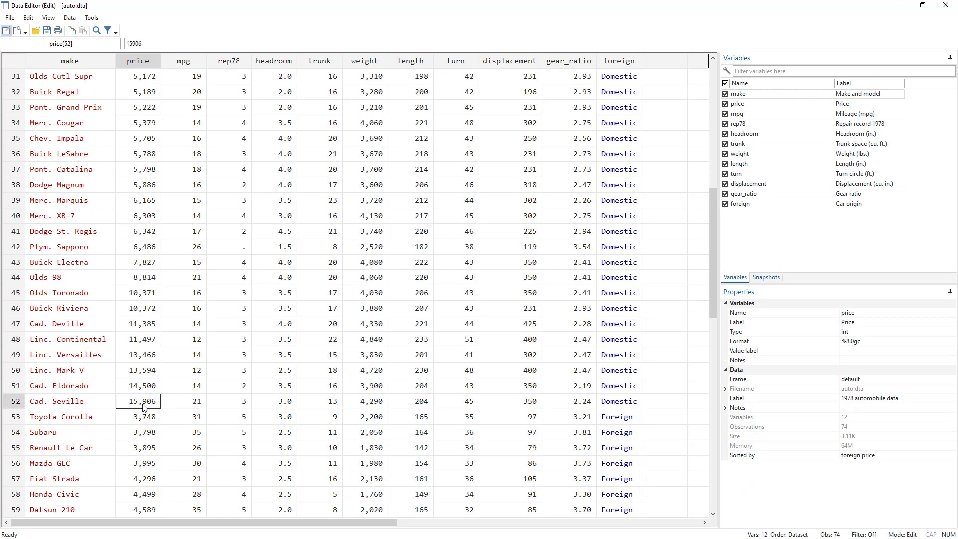
# Step: Examine the price order from the first to the last Foreign car in the Data Editor
pyautogui.click(620, 435)
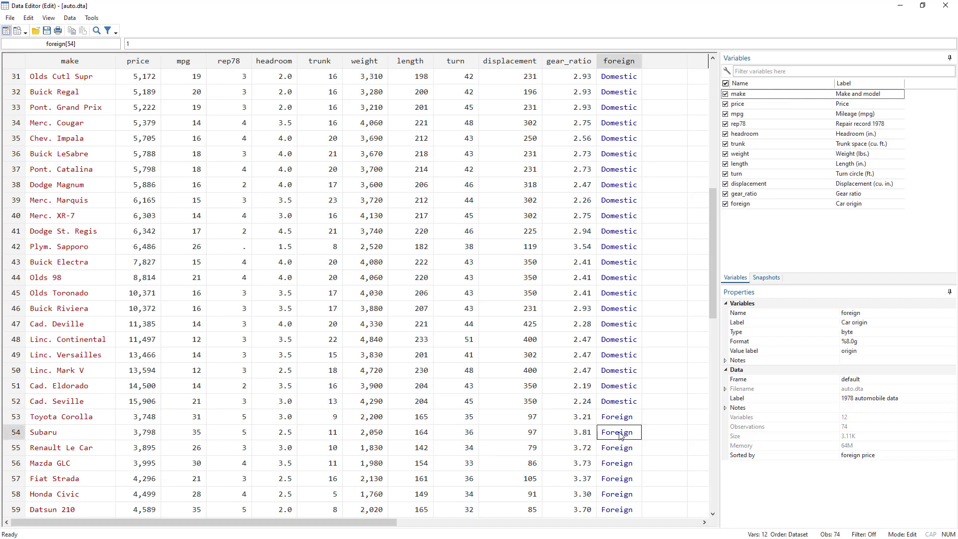
pyautogui.moveTo(624, 418); pyautogui.dragTo(563, 432)
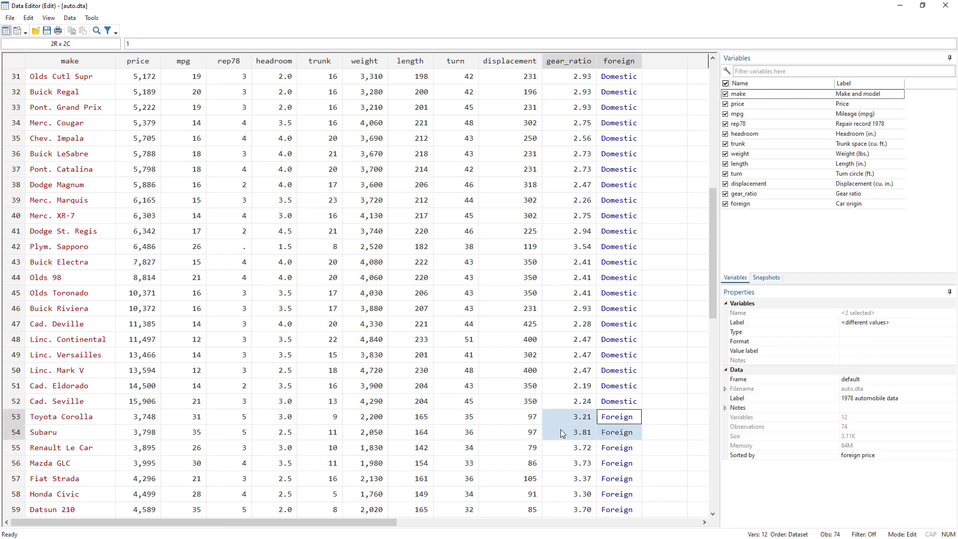
pyautogui.click(147, 419)
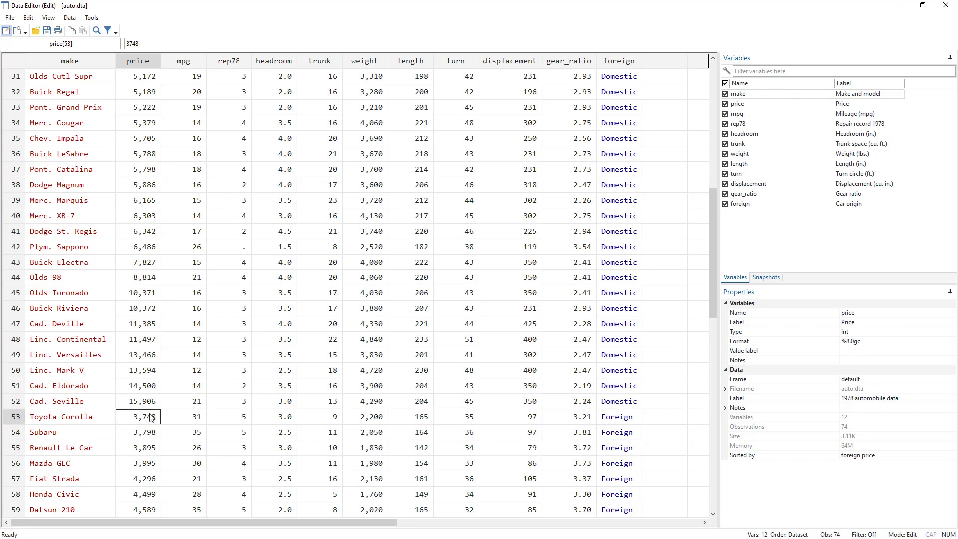
pyautogui.scroll(-3, 159, 427)
pyautogui.scroll(-5, 159, 426)
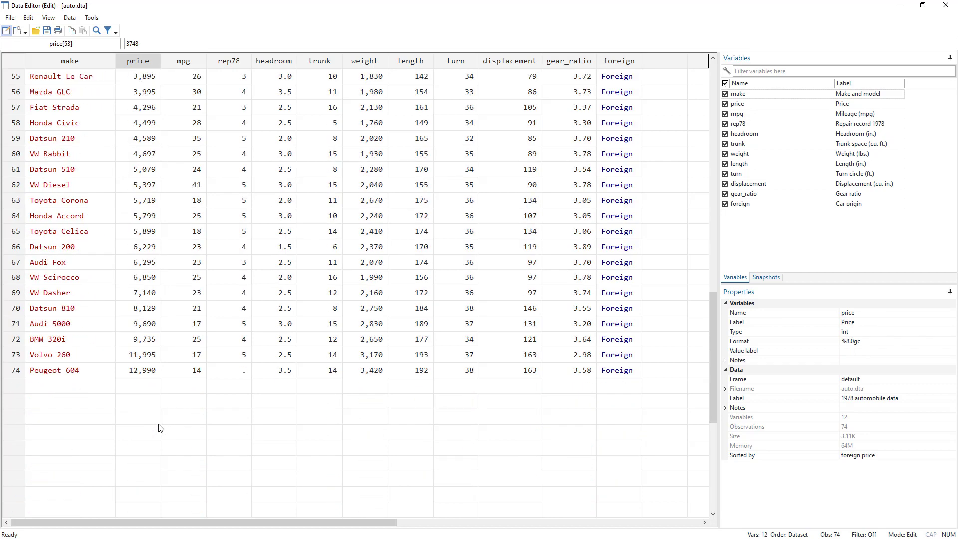
pyautogui.click(142, 370)
pyautogui.scroll(6, 232, 401)
pyautogui.scroll(12, 232, 400)
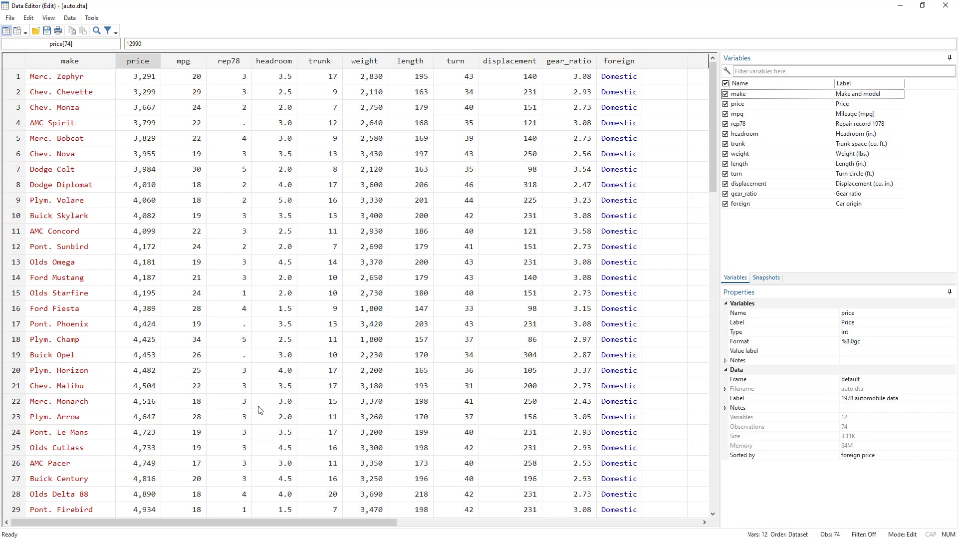
# Step: Run the sort rep78 weight line of sort.do to order the cars by repair record and by weight within it
pyautogui.hotkey('alt', 'Tab')
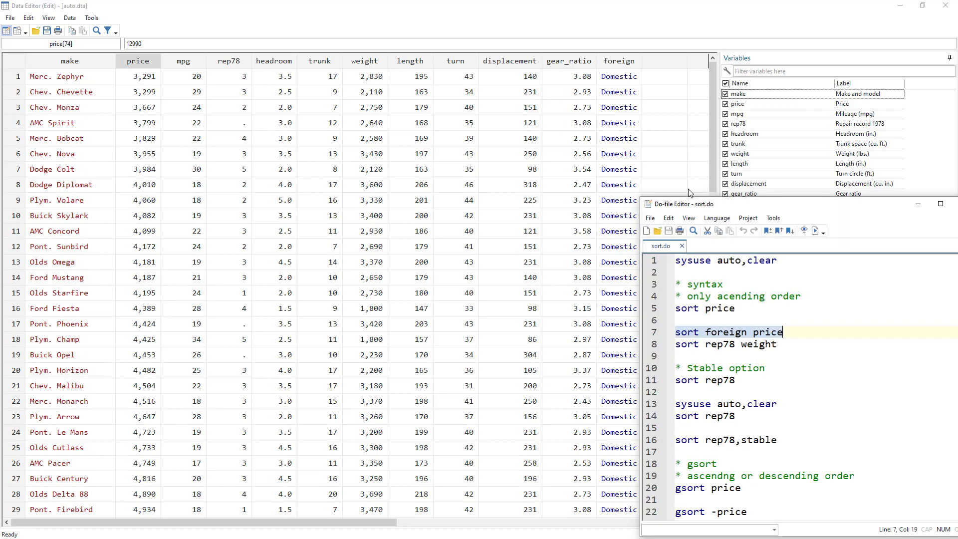
pyautogui.moveTo(753, 204); pyautogui.dragTo(676, 129)
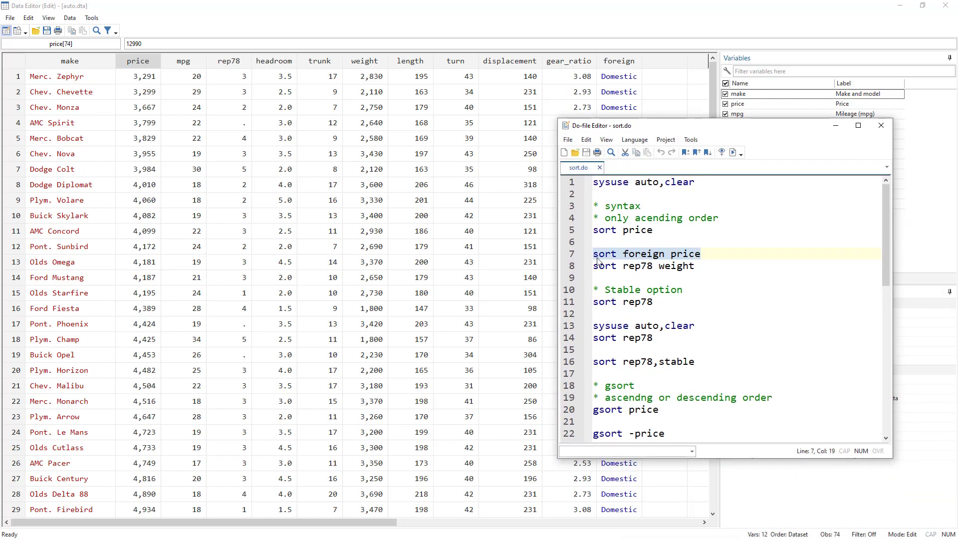
pyautogui.click(658, 268)
pyautogui.doubleClick(659, 269)
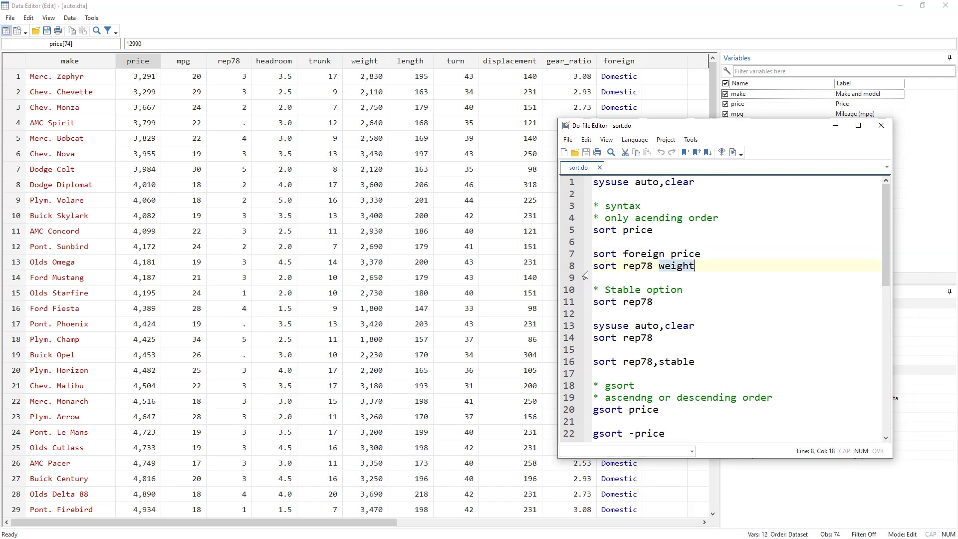
pyautogui.click(579, 268)
pyautogui.click(581, 267)
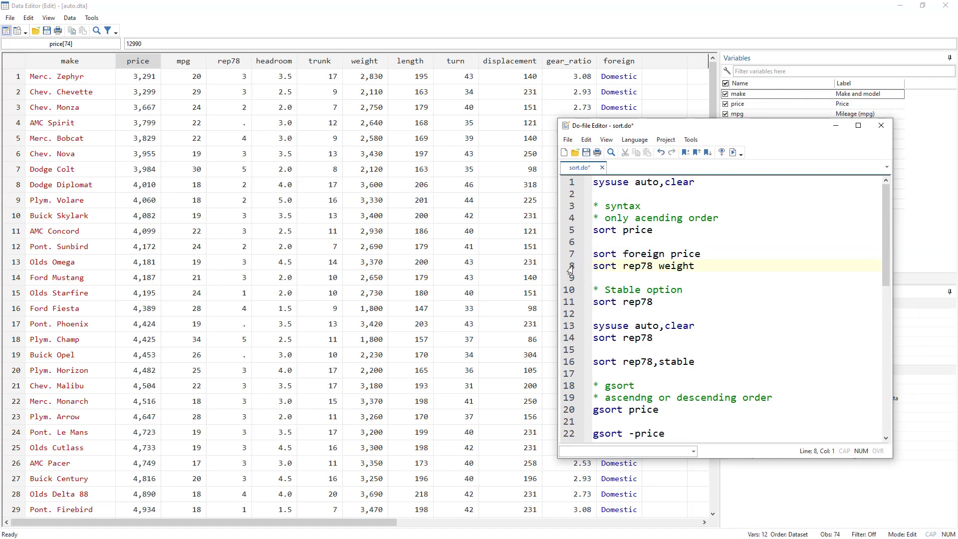
pyautogui.click(582, 269)
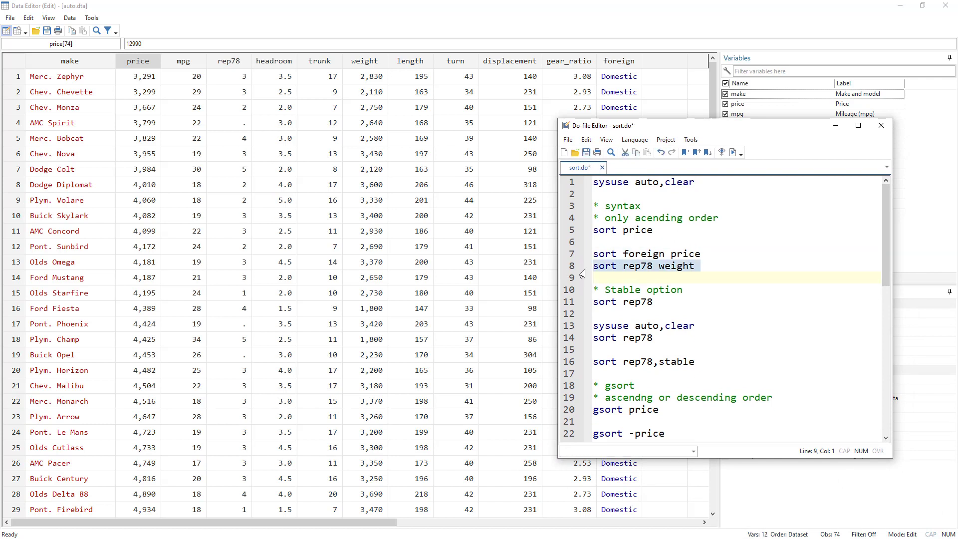
pyautogui.click(733, 152)
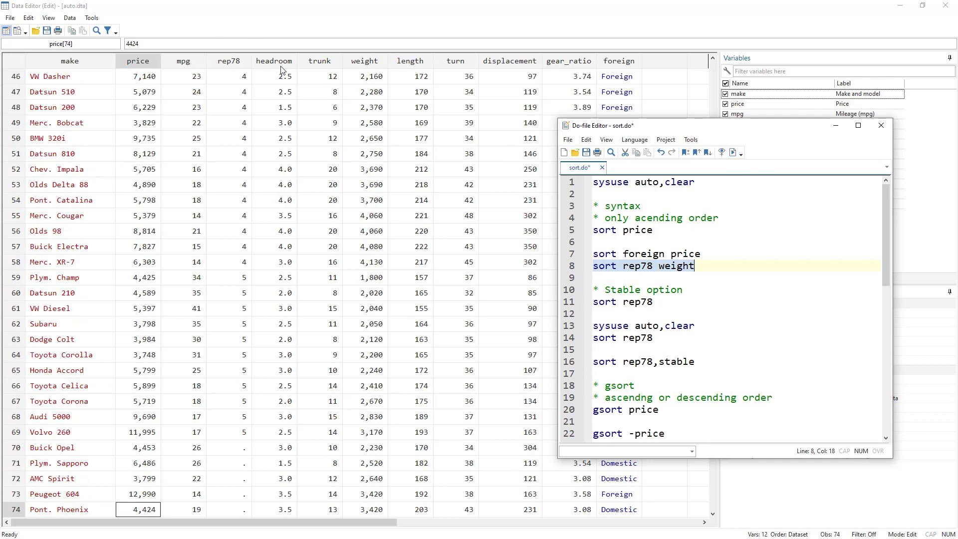
# Step: Inspect the weight order of the rows with rep78 equal to 2, and return to the do-file
pyautogui.scroll(15, 246, 111)
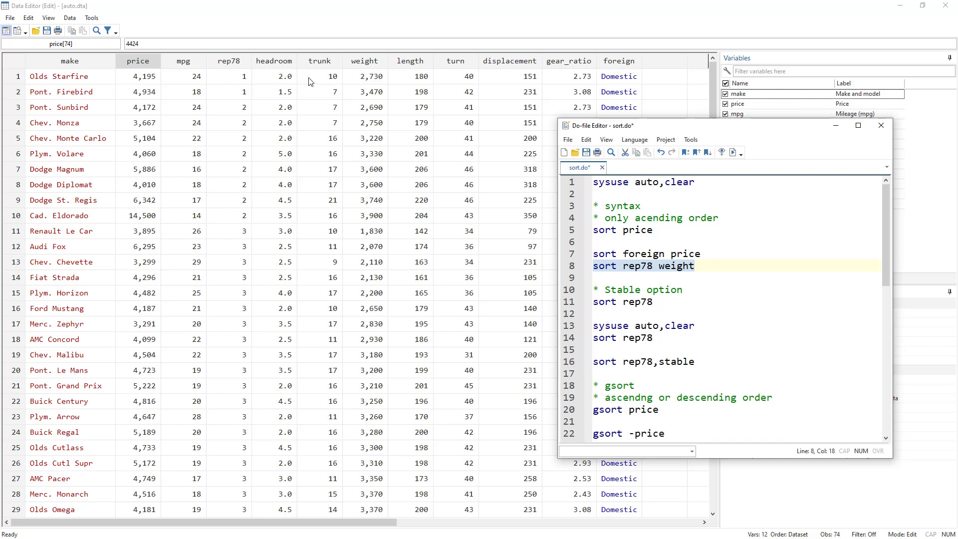
pyautogui.click(247, 110)
pyautogui.moveTo(247, 110); pyautogui.dragTo(245, 218)
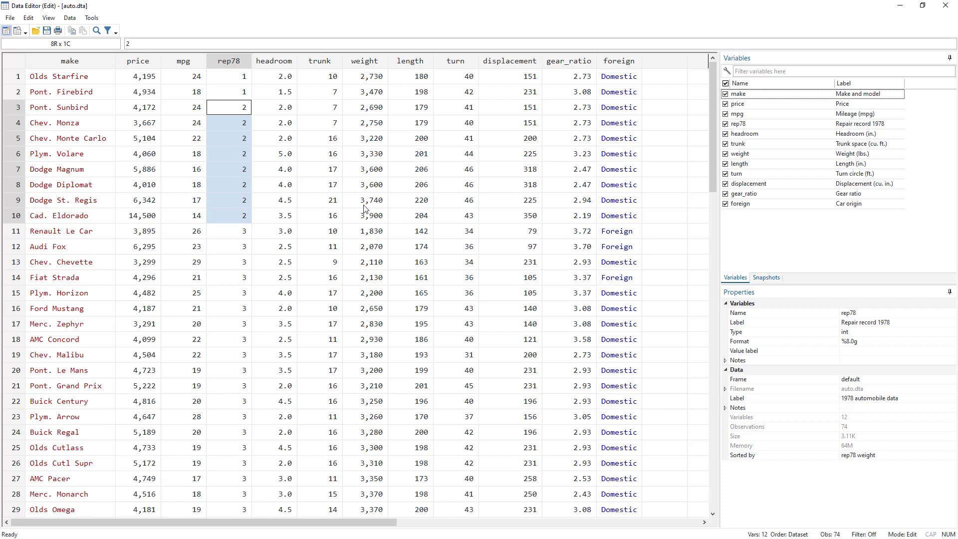
pyautogui.hotkey('alt', 'Tab')
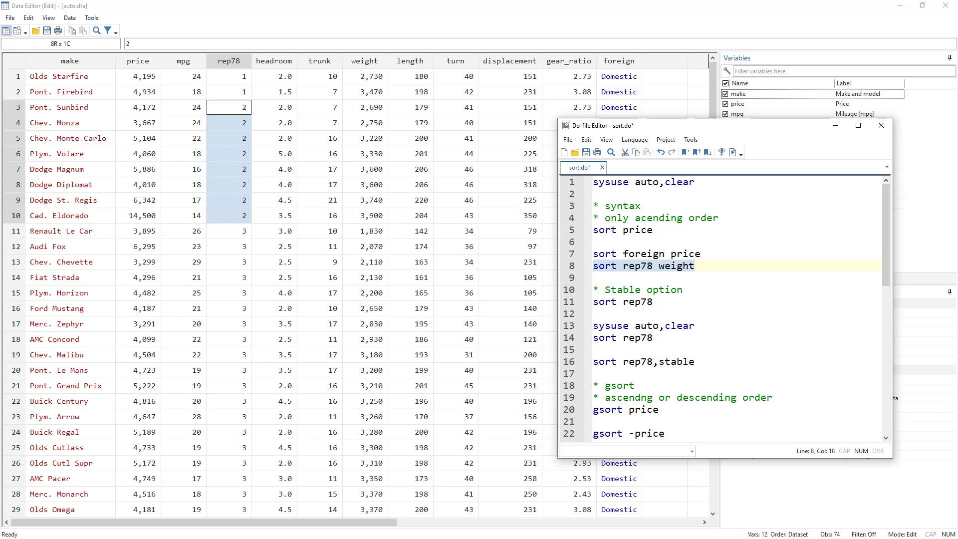
# Step: Open the help page of the sort command from the main Stata window and review its syntax
pyautogui.hotkey('alt', 'Tab')
pyautogui.hotkey('alt', 'Tab')
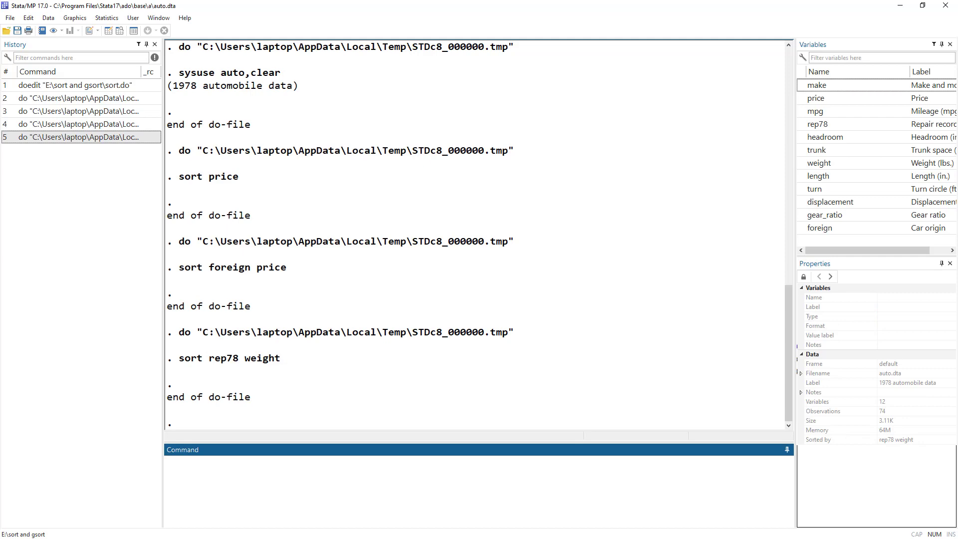
pyautogui.write('help sort')
pyautogui.press('Return')
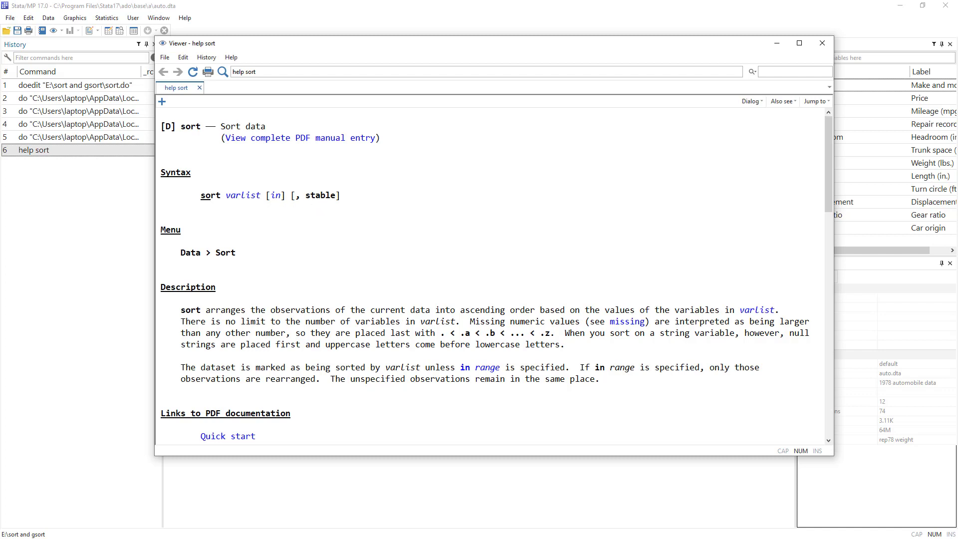
# Step: Return to sort.do with the Data Editor visible behind it and clear the selection of rep78 cells
pyautogui.hotkey('alt', 'Tab')
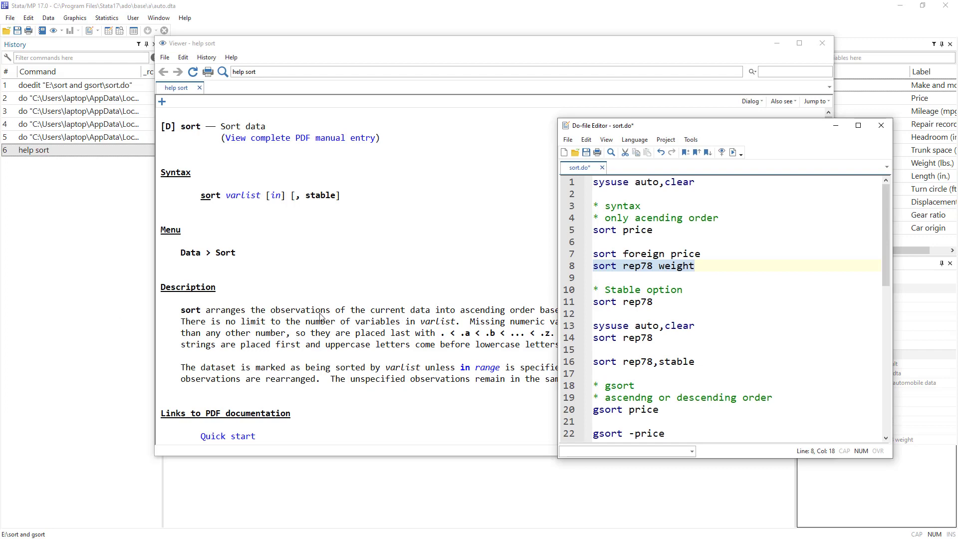
pyautogui.hotkey('ctrl', 'd')
pyautogui.hotkey('alt', 'Tab')
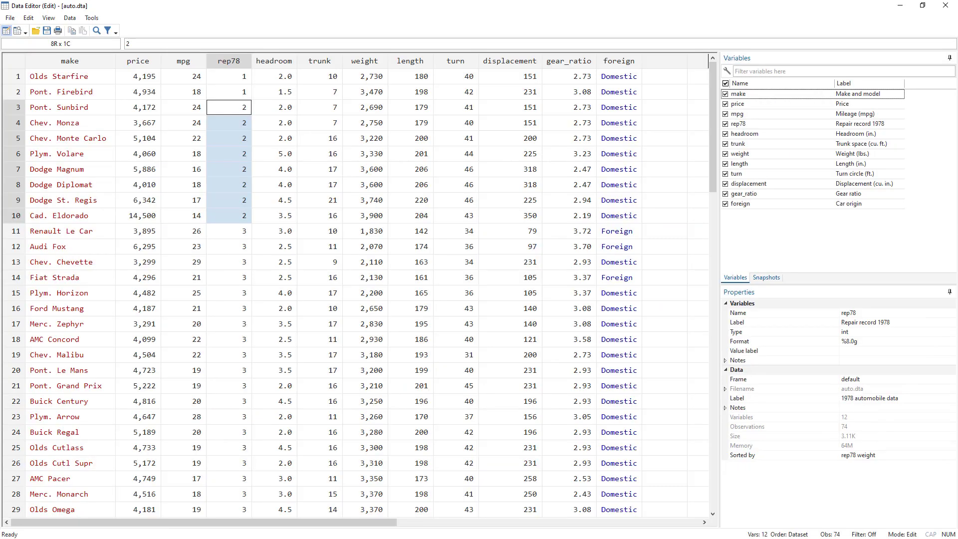
pyautogui.hotkey('alt', 'Tab')
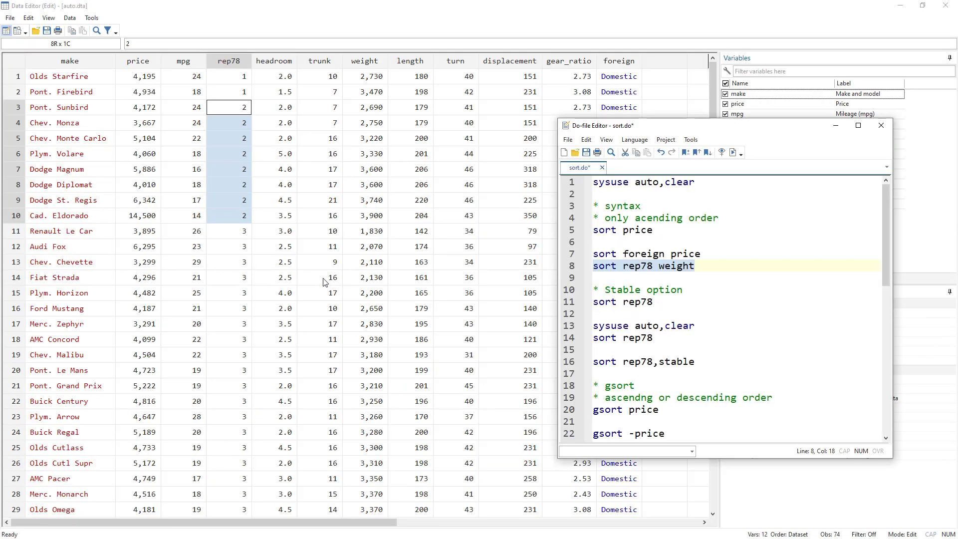
pyautogui.click(295, 215)
pyautogui.hotkey('alt', 'Tab')
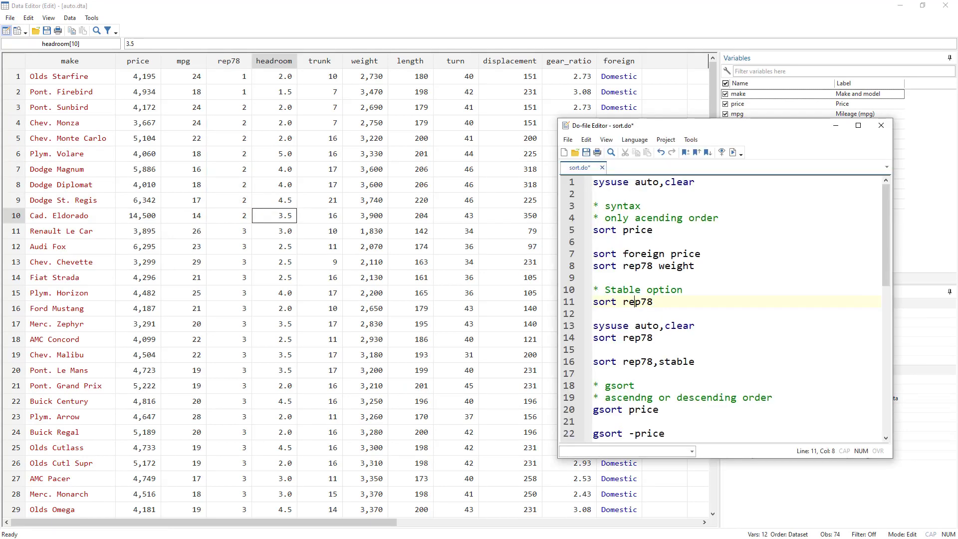
# Step: Reload the auto dataset from line 1 of the do-file and run the sort rep78 line under the Stable option comment
pyautogui.click(568, 183)
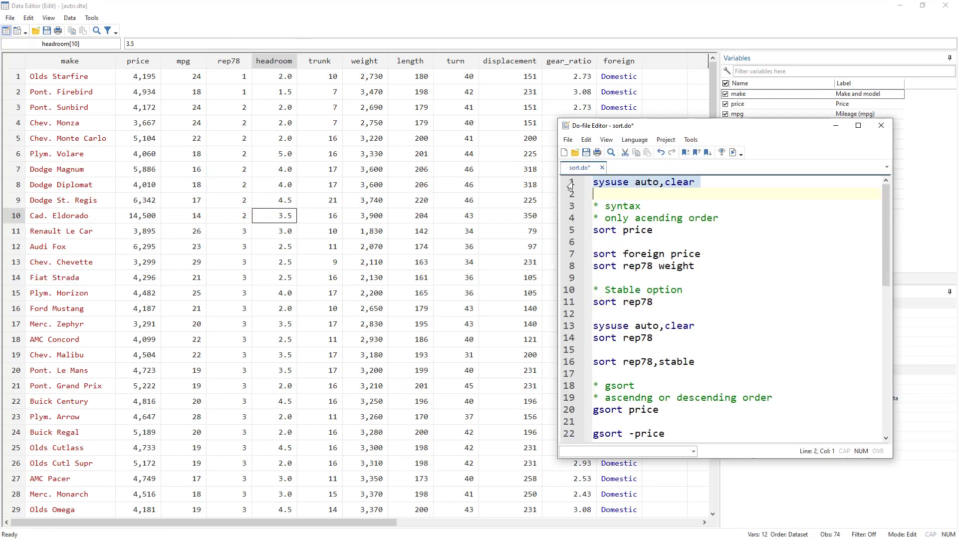
pyautogui.click(732, 153)
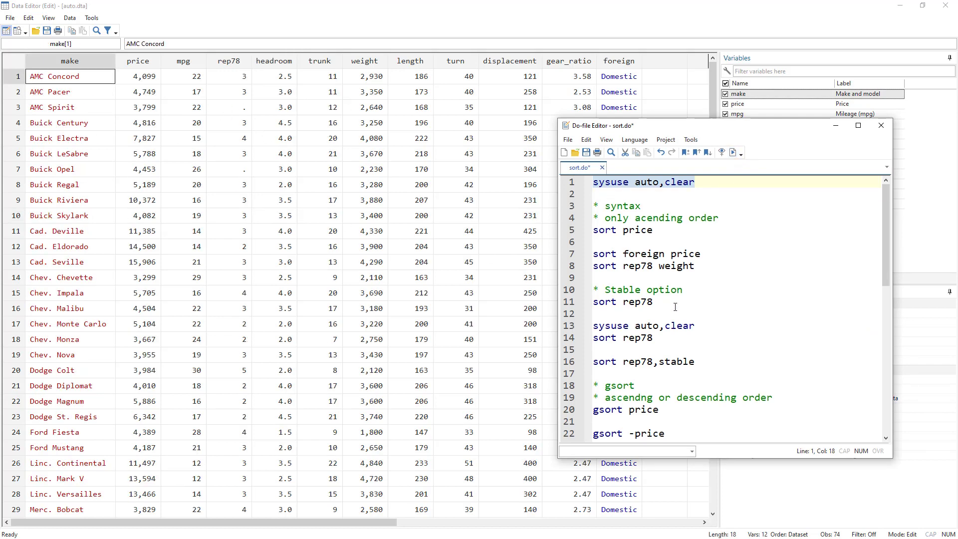
pyautogui.click(570, 305)
pyautogui.click(734, 153)
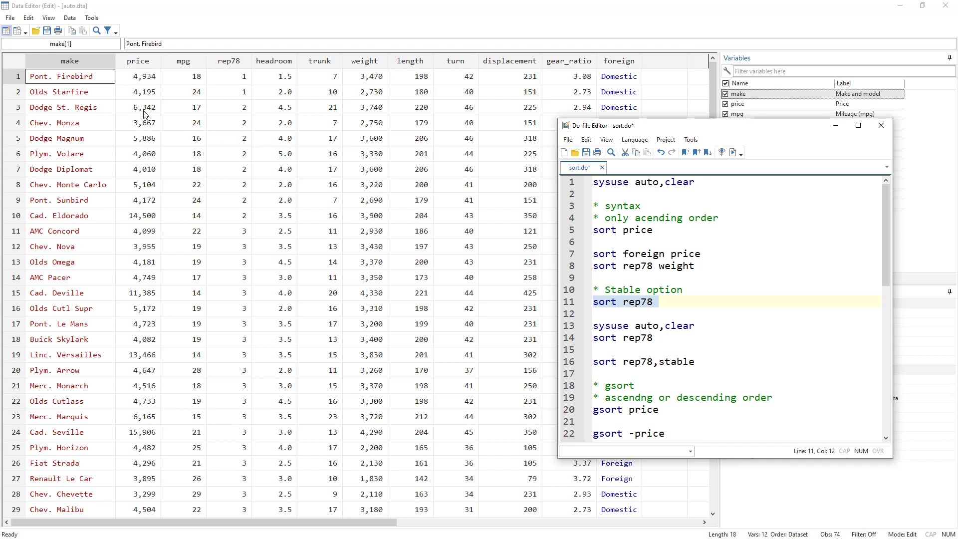
# Step: Run sysuse auto,clear on line 13 and sort rep78 on line 14 to compare the order of tied rows
pyautogui.click(573, 327)
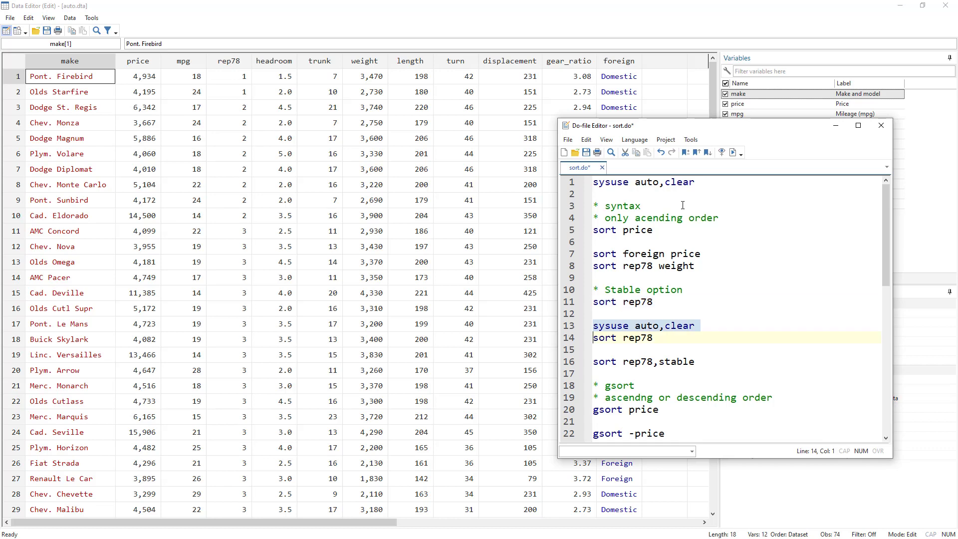
pyautogui.click(730, 155)
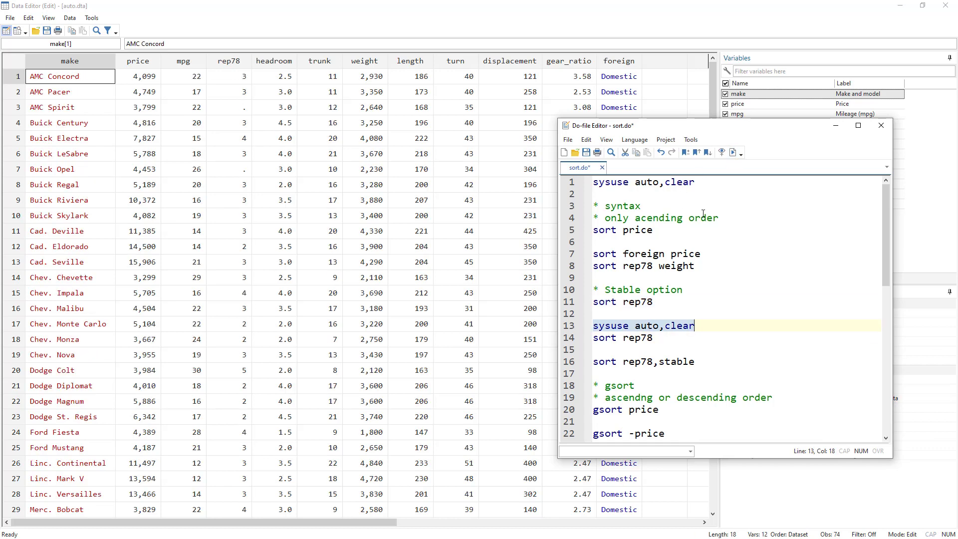
pyautogui.click(579, 340)
pyautogui.click(734, 153)
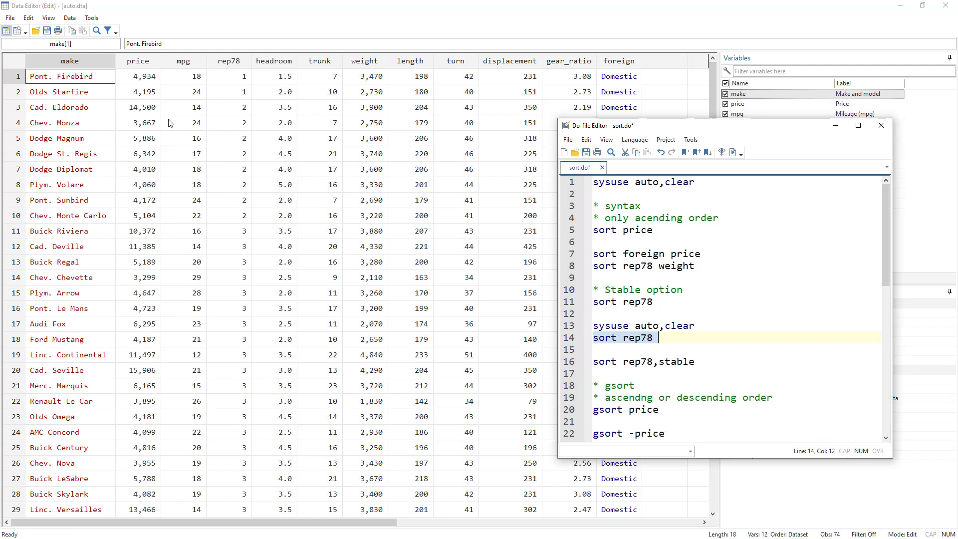
# Step: Open the complete PDF manual entry for sort, read its stable option explanation, and return to the do-file
pyautogui.click(610, 347)
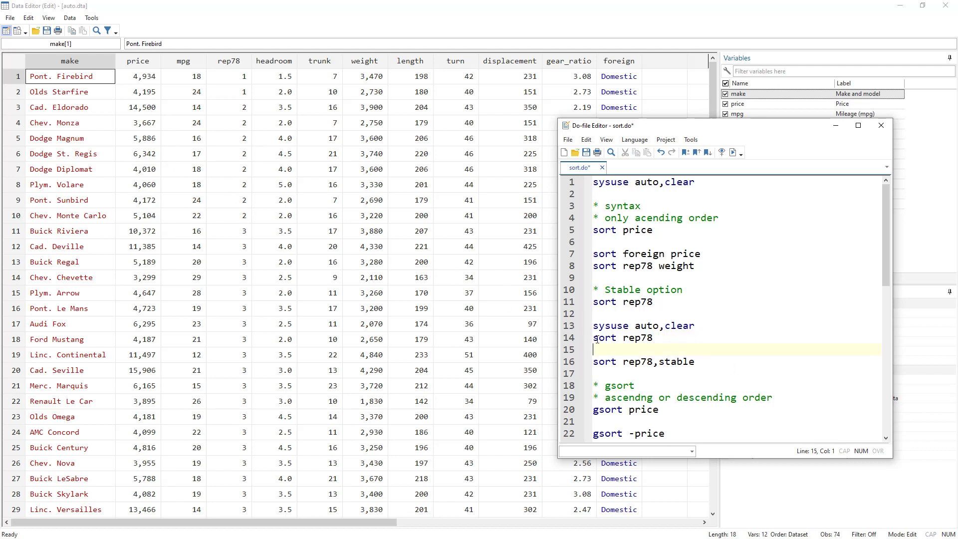
pyautogui.write('drop in 3')
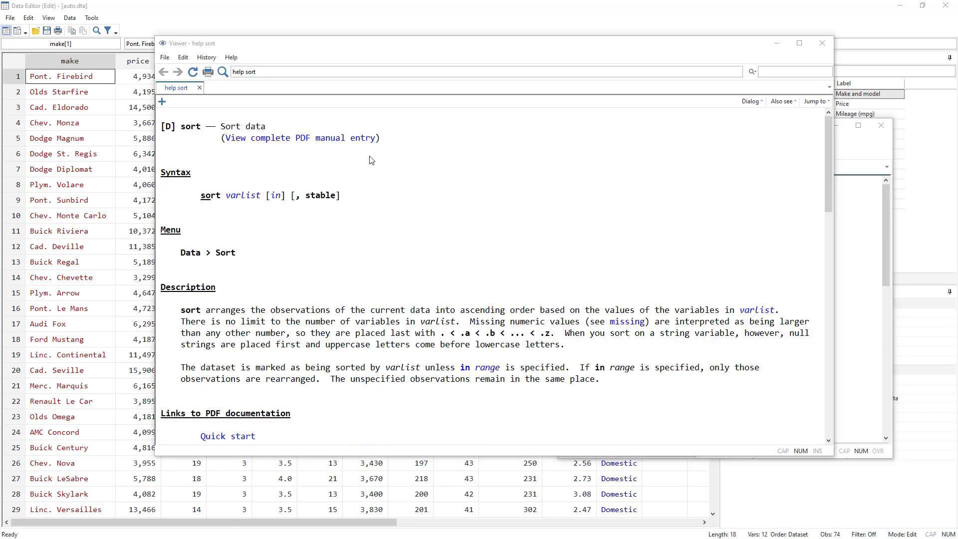
pyautogui.click(277, 144)
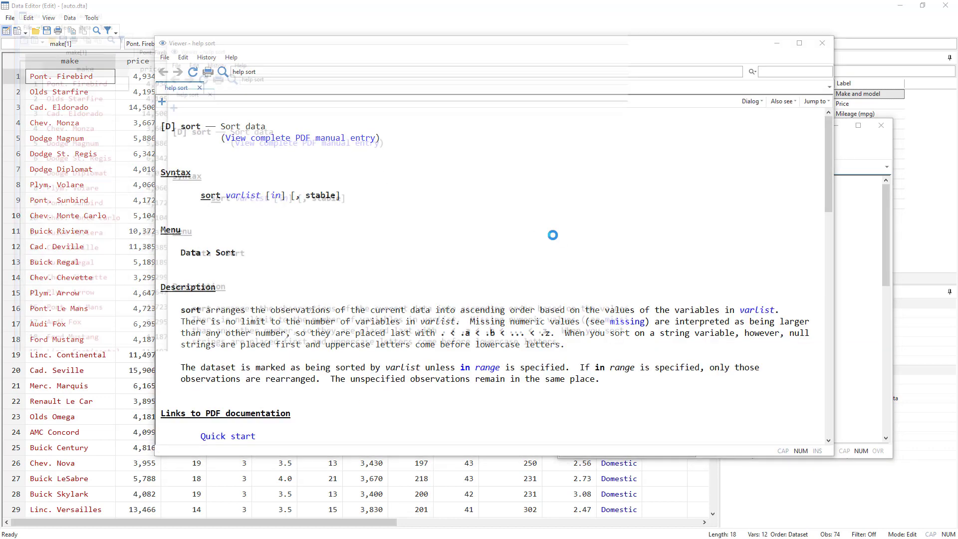
pyautogui.scroll(-4, 482, 210)
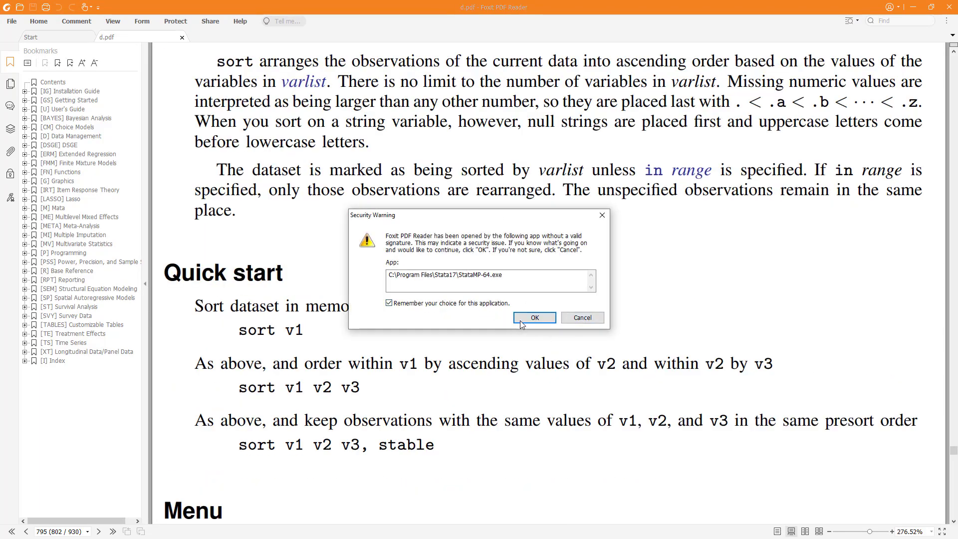
pyautogui.click(520, 320)
pyautogui.scroll(-15, 395, 294)
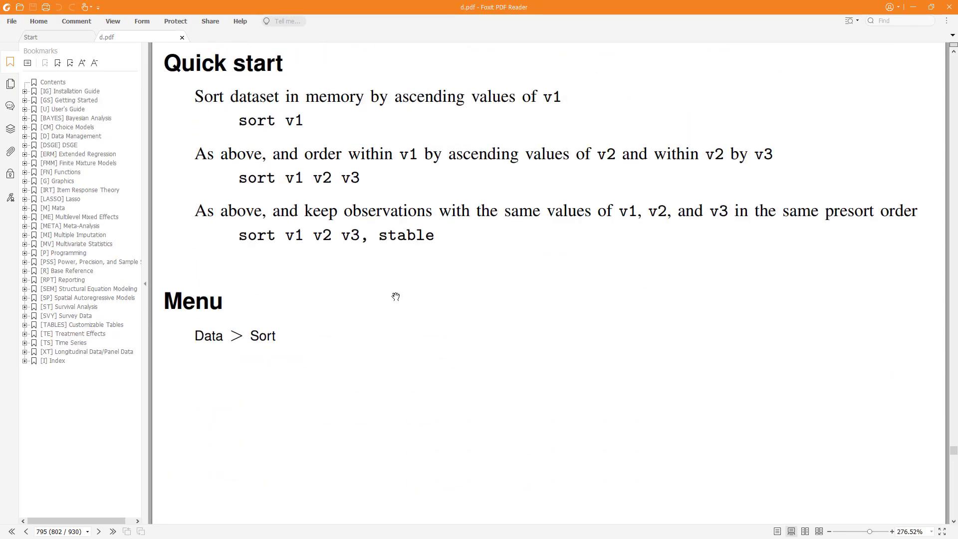
pyautogui.scroll(-8, 395, 289)
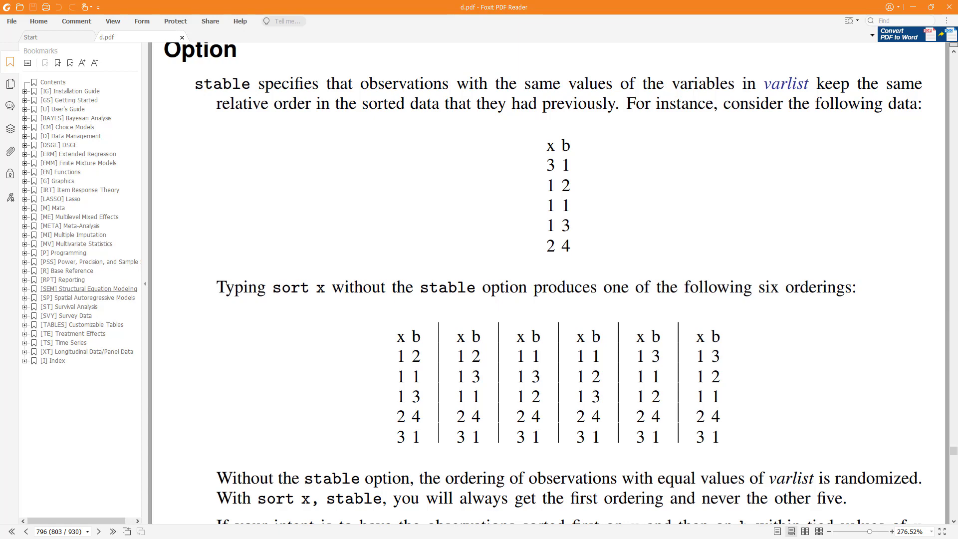
pyautogui.hotkey('alt', 'Tab')
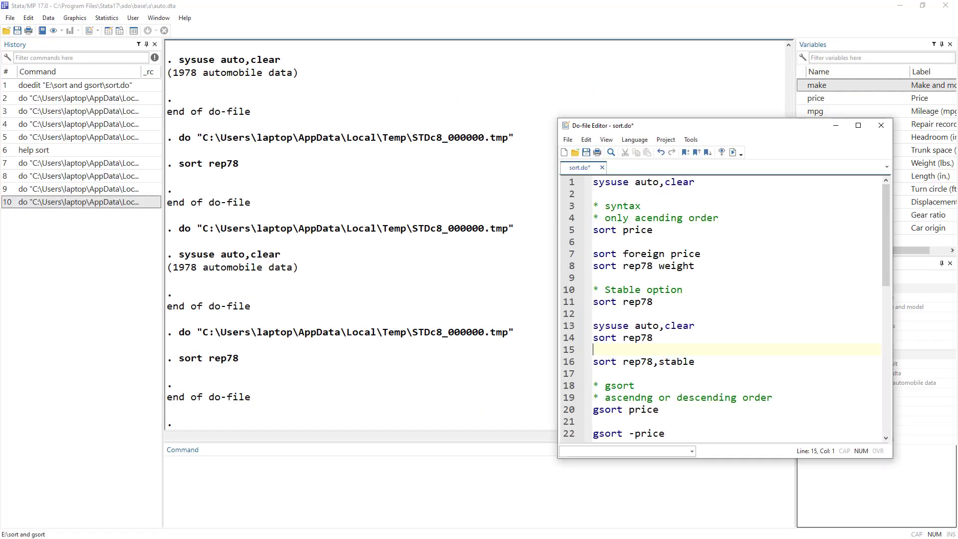
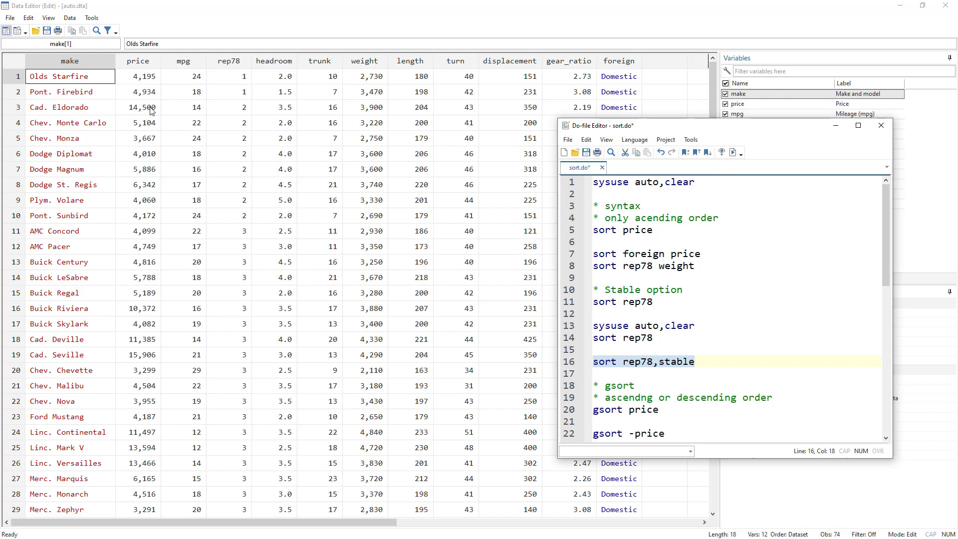
# Step: Reload the auto dataset from line 13 and run the sort rep78,stable line
pyautogui.tripleClick(644, 324)
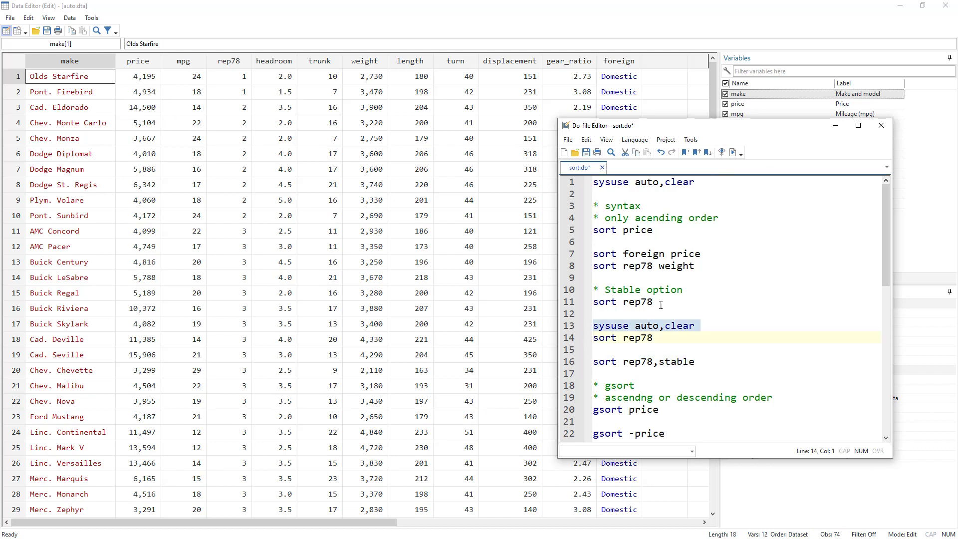
pyautogui.click(733, 152)
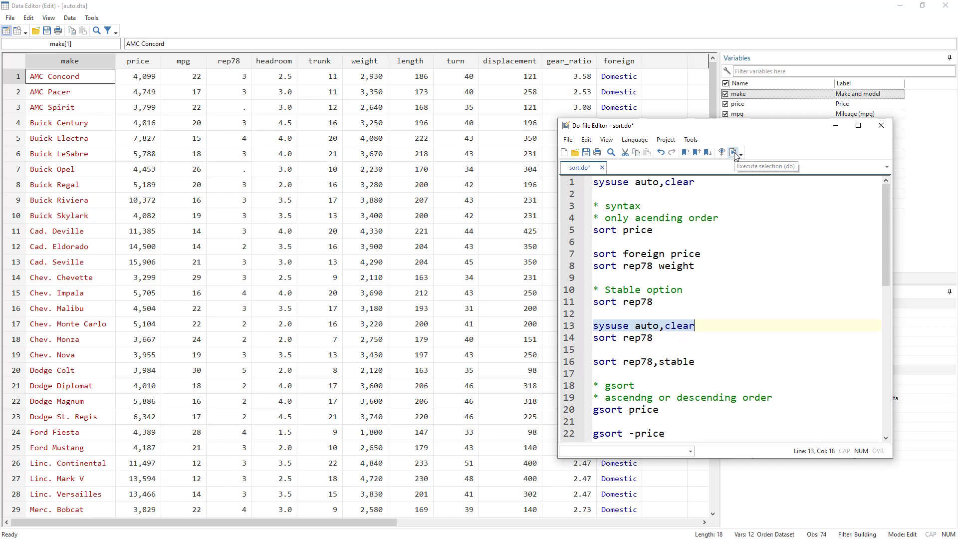
pyautogui.click(571, 362)
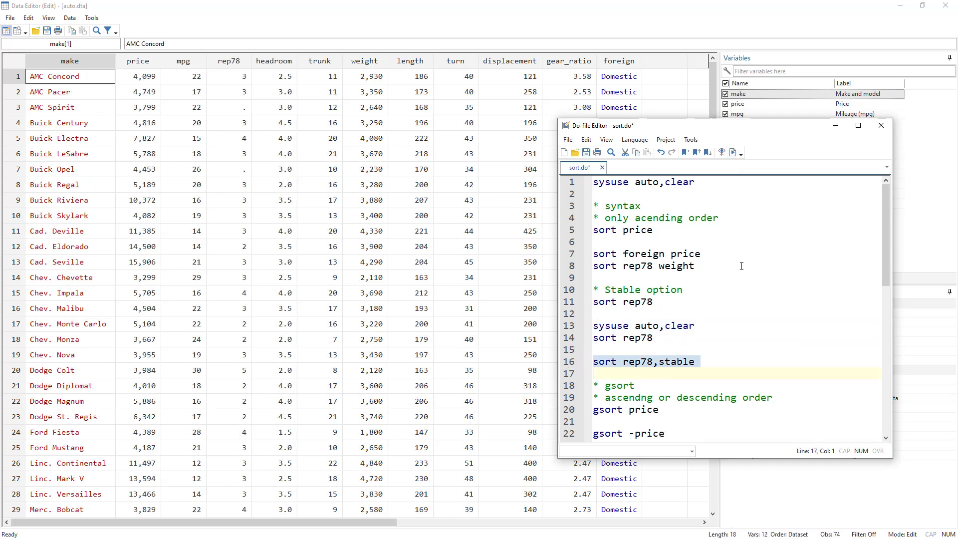
pyautogui.click(726, 156)
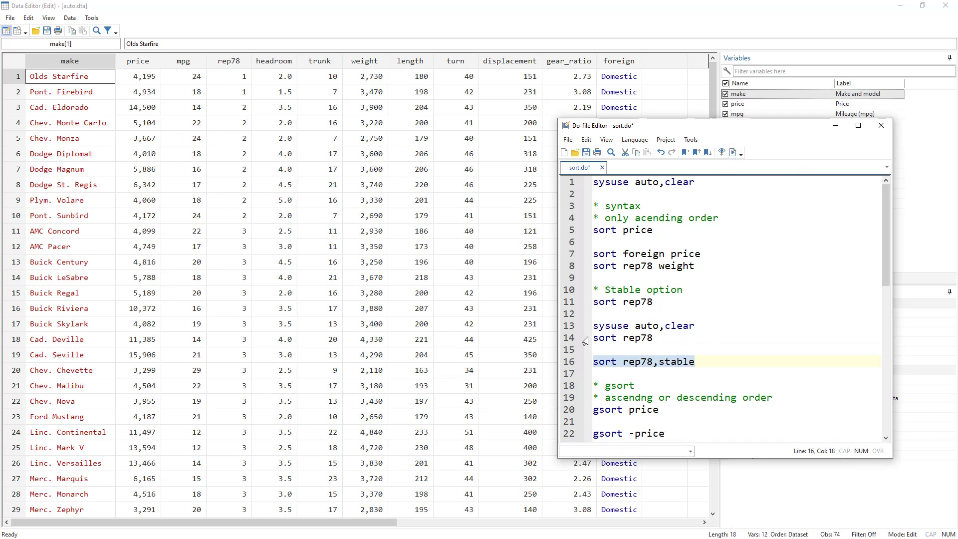
# Step: Repeat the dataset reload and the stable sort by rep78 to check whether the row order is reproducible
pyautogui.click(563, 327)
pyautogui.click(729, 155)
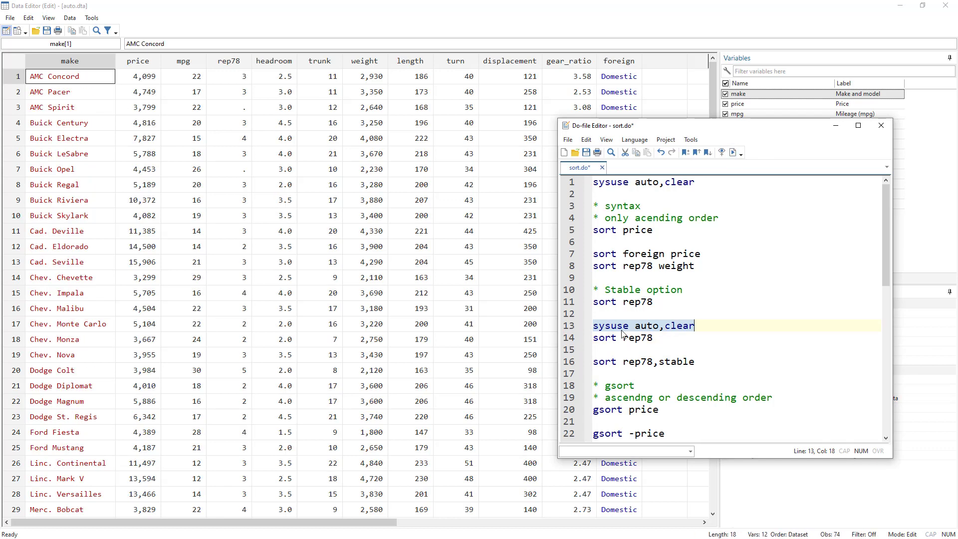
pyautogui.click(566, 362)
pyautogui.click(732, 153)
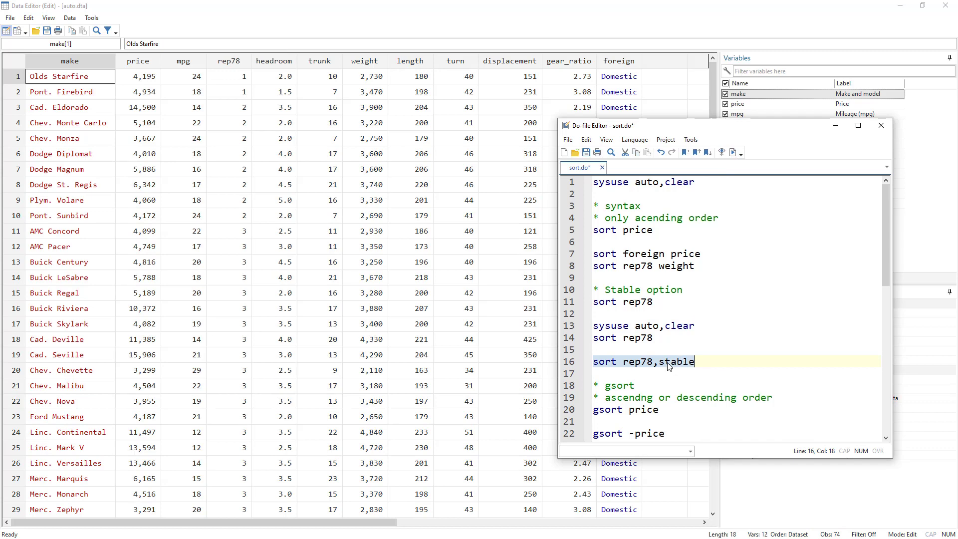
# Step: Check the sort help syntax for the in range and start a new sort command line above the gsort comment
pyautogui.scroll(-2, 682, 349)
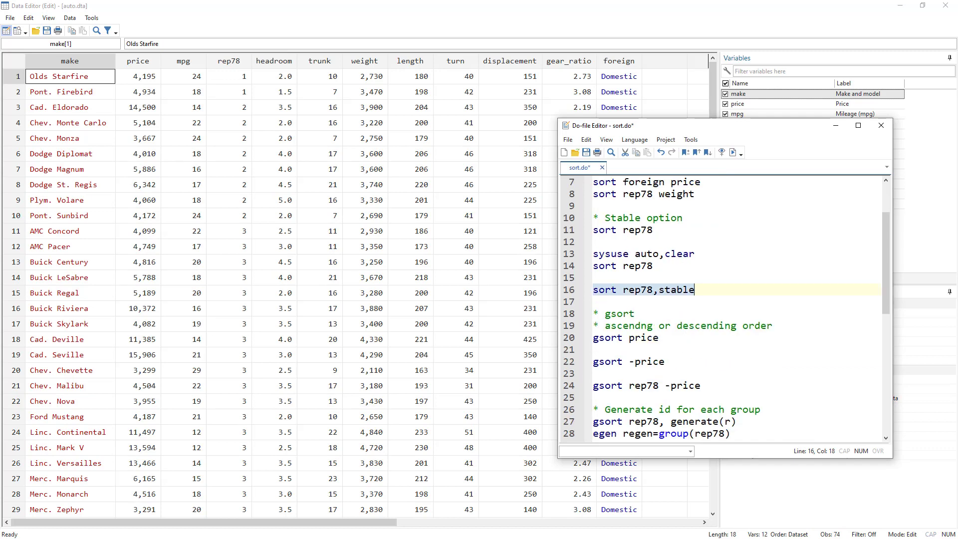
pyautogui.press('F1')
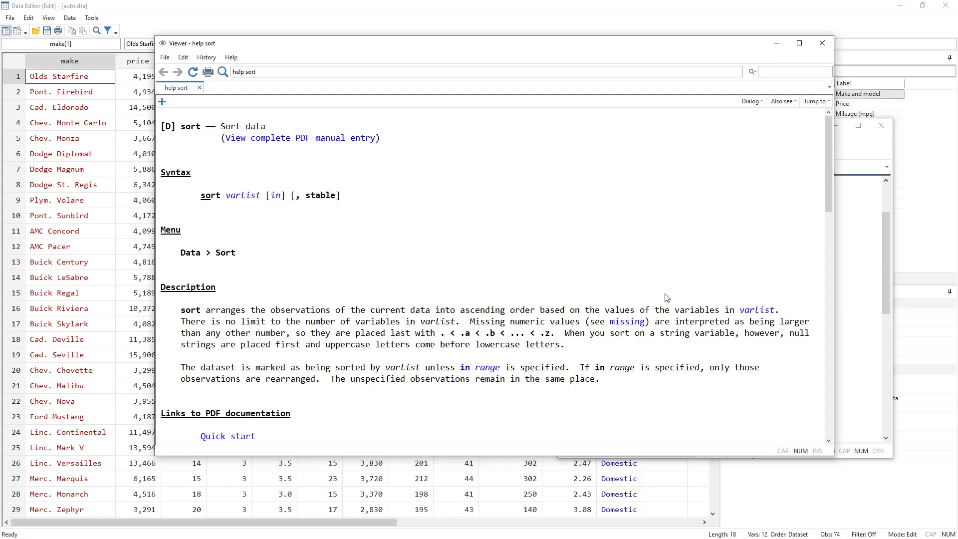
pyautogui.click(863, 355)
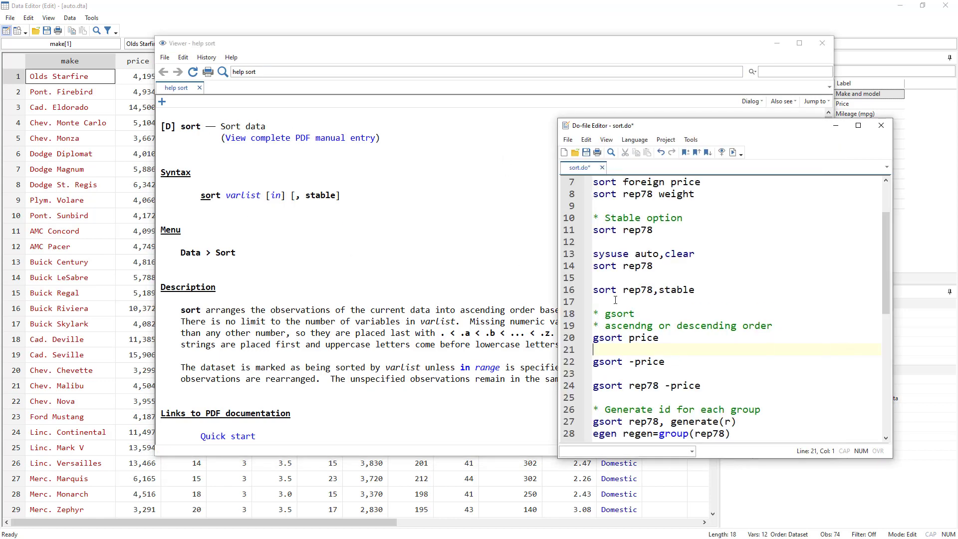
pyautogui.press('Return')
pyautogui.write('sort')
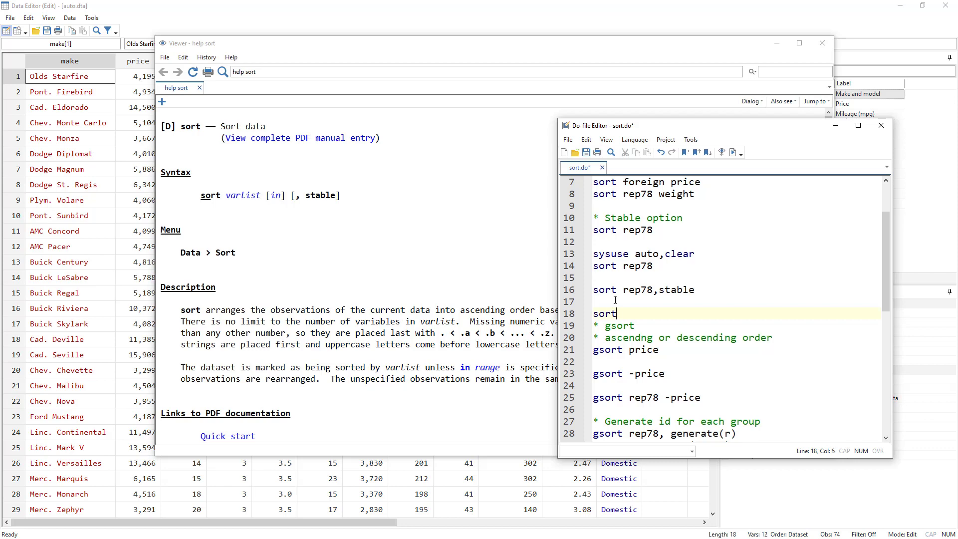
# Step: Reload the auto dataset from line 13 and complete the new do-file command as sort price in 1/5
pyautogui.click(573, 254)
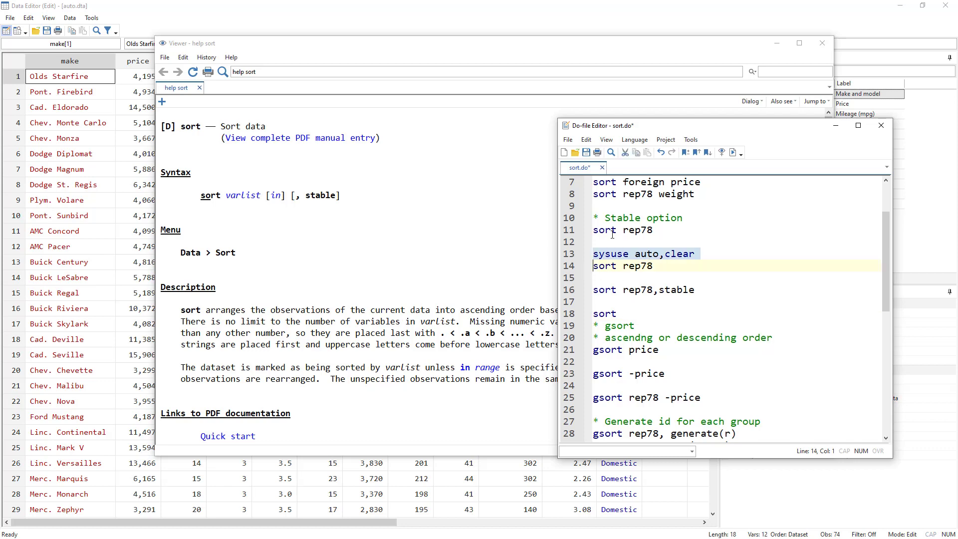
pyautogui.click(733, 152)
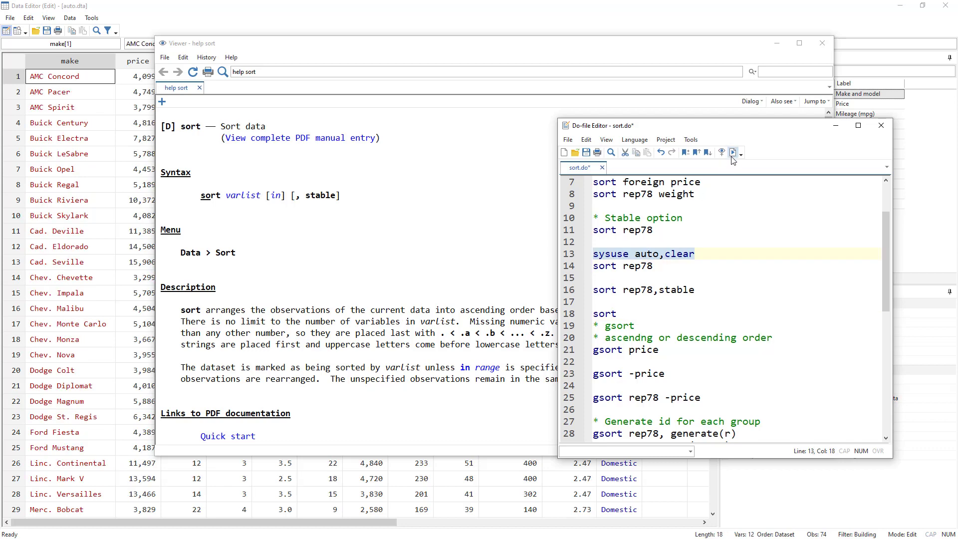
pyautogui.click(606, 300)
pyautogui.write('rep7')
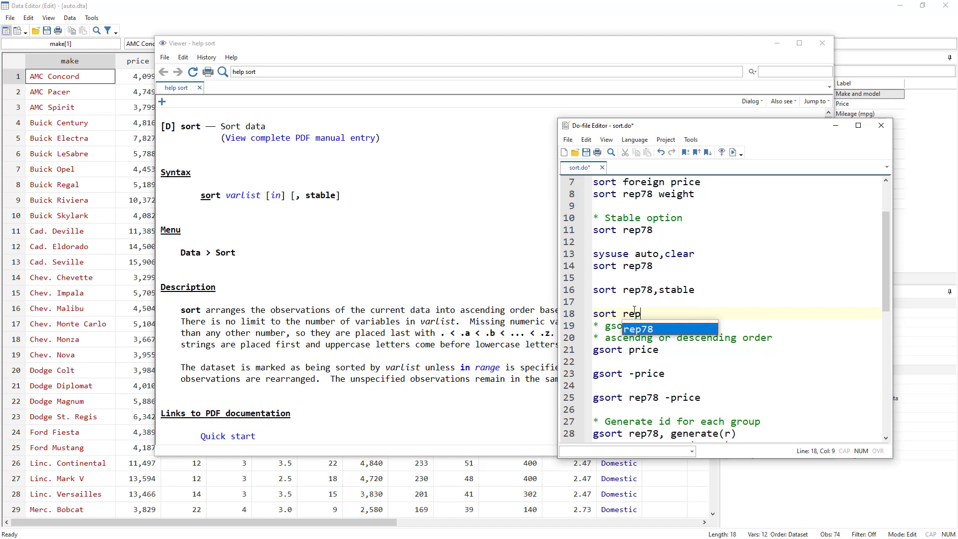
pyautogui.press('BackSpace')
pyautogui.press('BackSpace')
pyautogui.press('BackSpace')
pyautogui.write('price in 1/5')
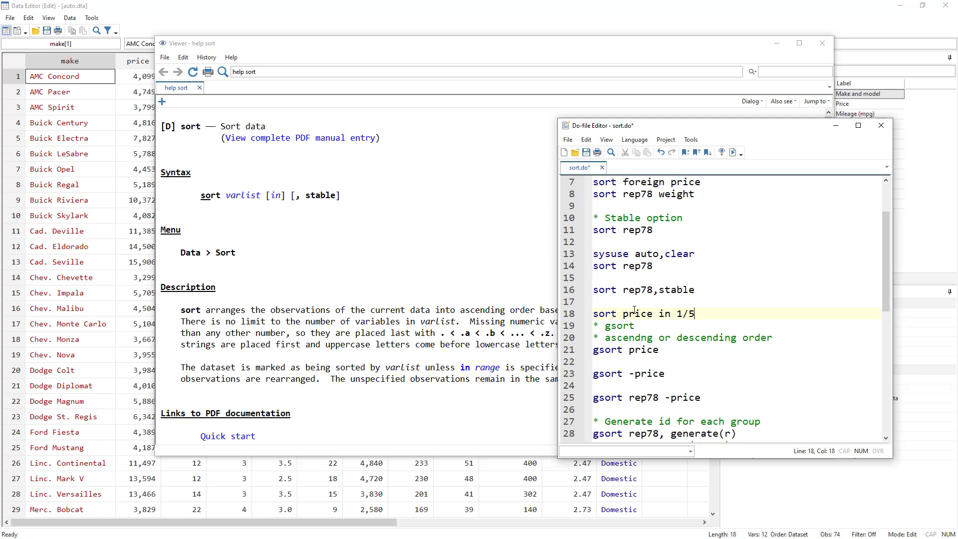
pyautogui.click(124, 297)
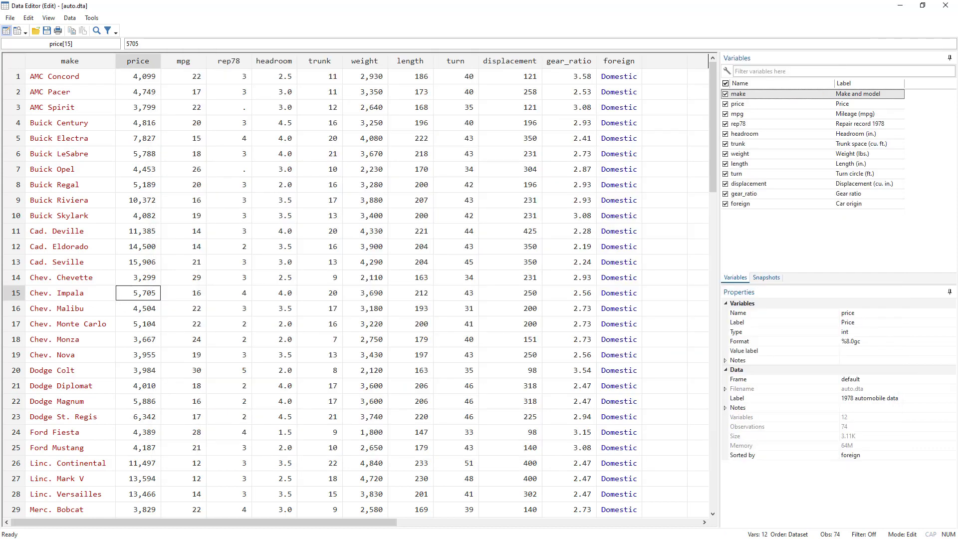
# Step: Run the sort price in 1/5 line of the do-file on the reloaded auto dataset
pyautogui.hotkey('alt', 'Tab')
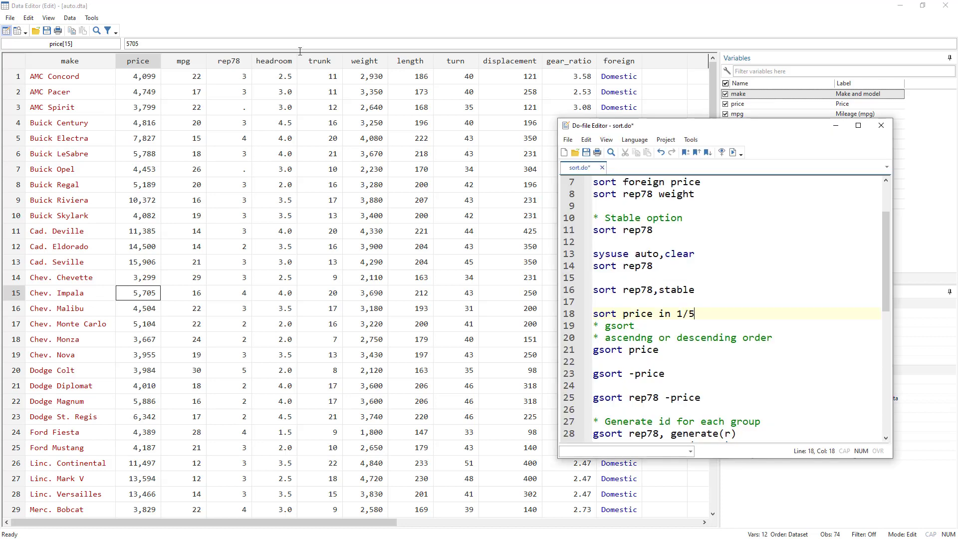
pyautogui.click(571, 314)
pyautogui.click(733, 153)
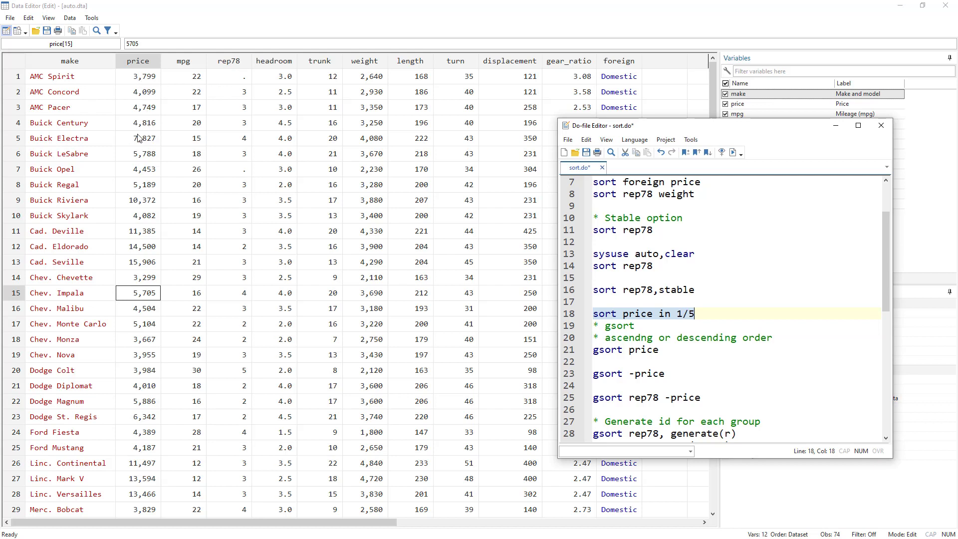
pyautogui.doubleClick(664, 315)
pyautogui.click(708, 313)
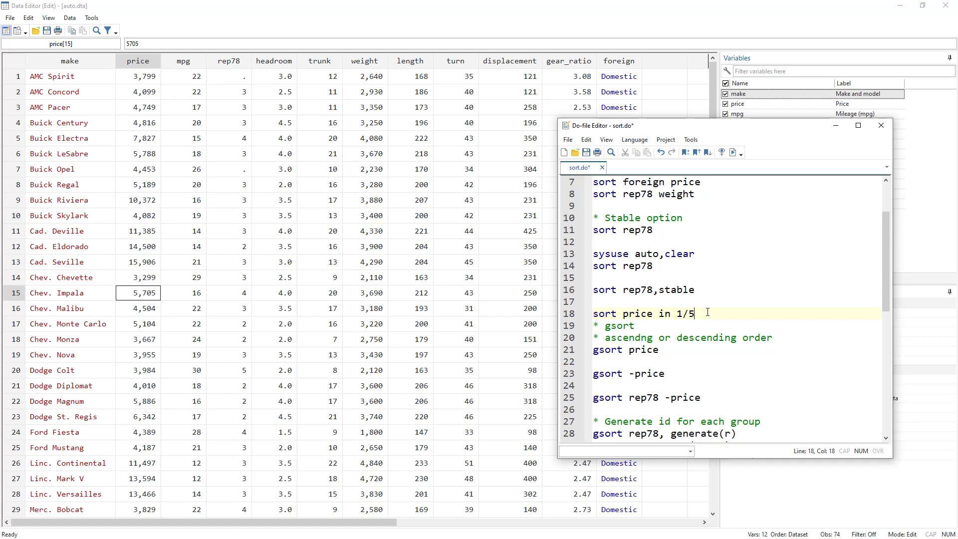
# Step: Compare the sort and gsort commands in the do-file and run the gsort price line for ascending order
pyautogui.doubleClick(697, 339)
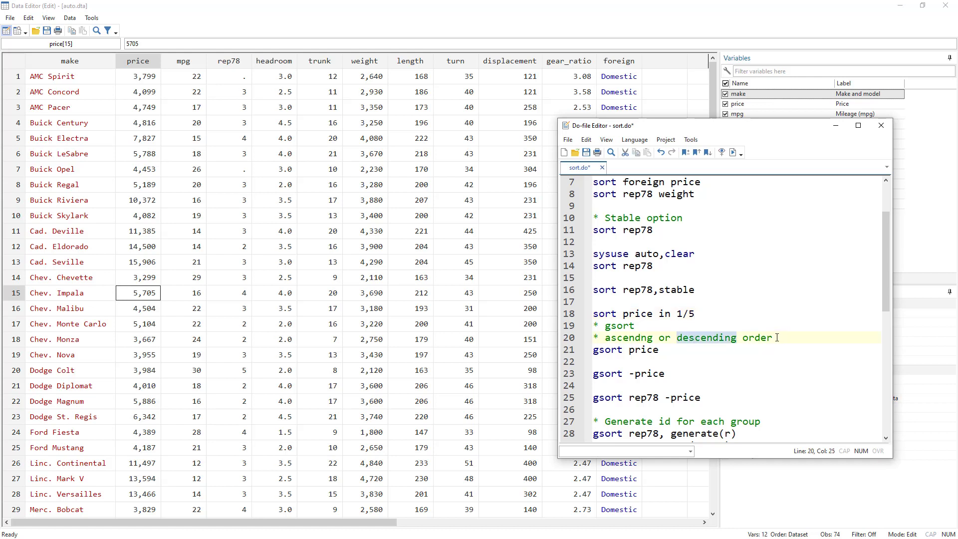
pyautogui.doubleClick(604, 351)
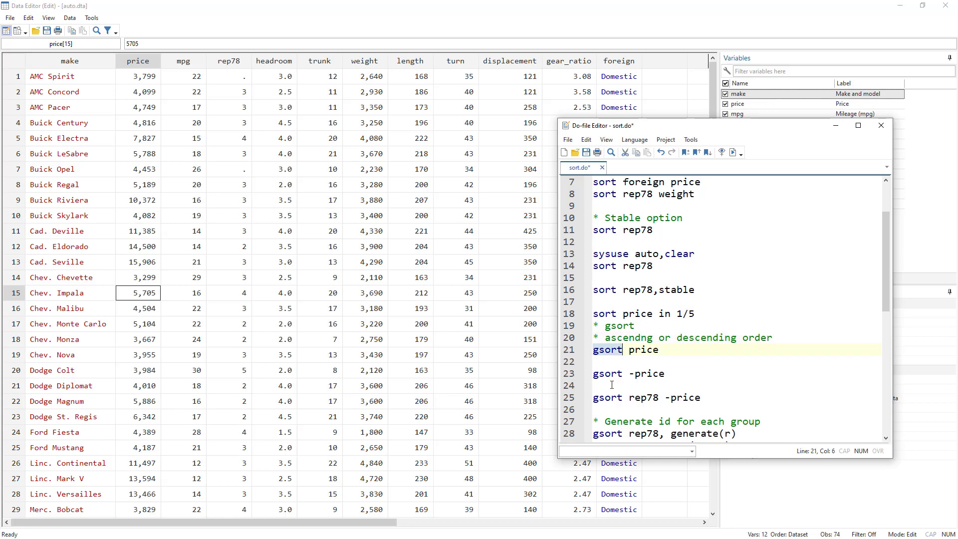
pyautogui.doubleClick(602, 313)
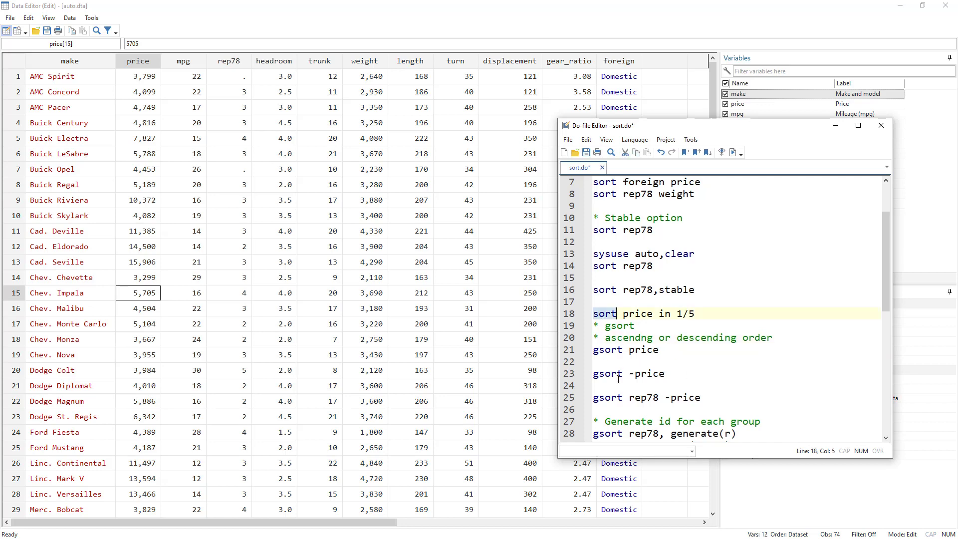
pyautogui.scroll(-1, 624, 361)
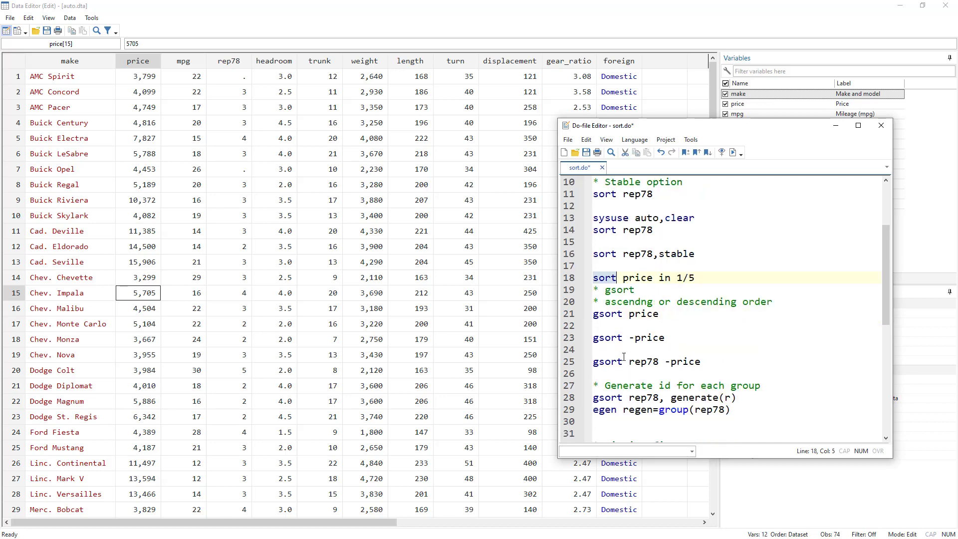
pyautogui.doubleClick(604, 316)
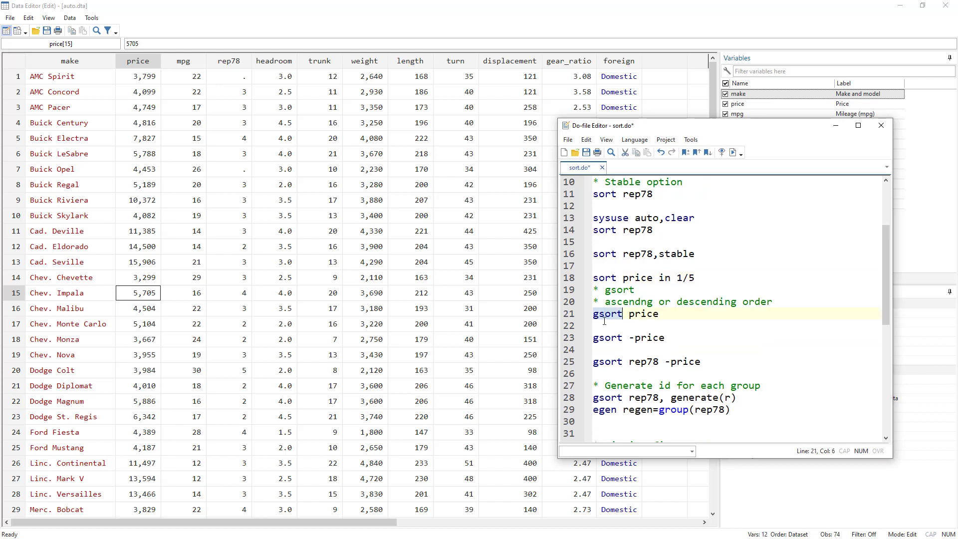
pyautogui.click(569, 316)
pyautogui.click(733, 155)
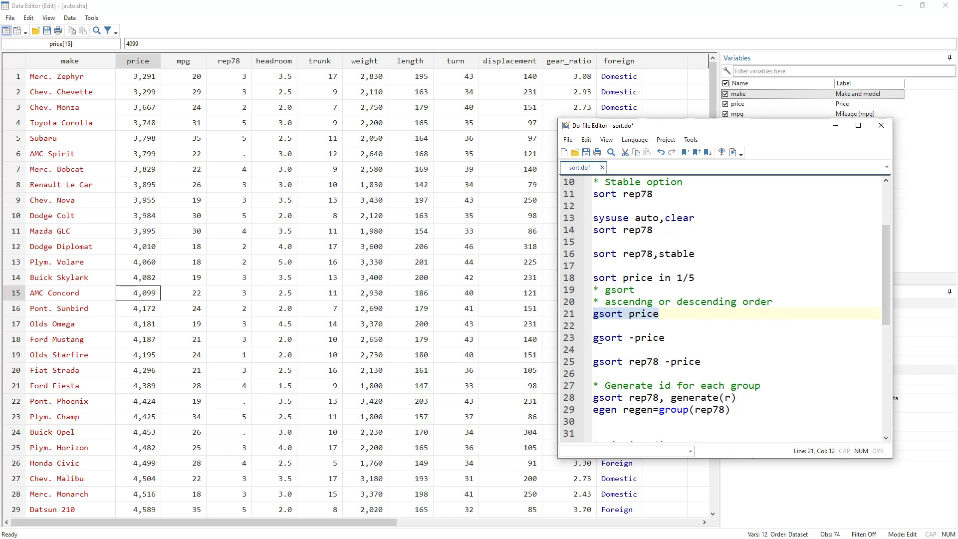
# Step: Run the gsort -price line to sort the dataset by price in descending order
pyautogui.moveTo(628, 342); pyautogui.dragTo(635, 341)
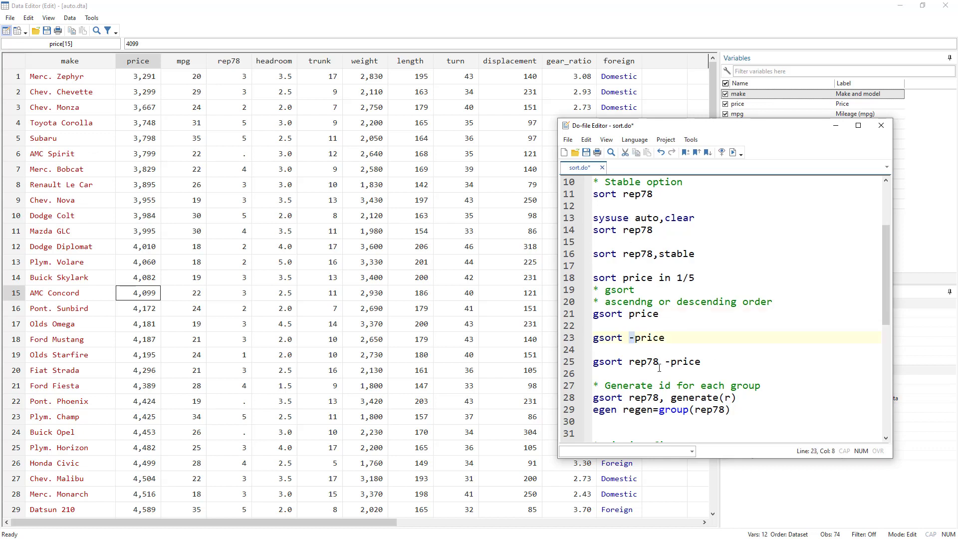
pyautogui.click(573, 342)
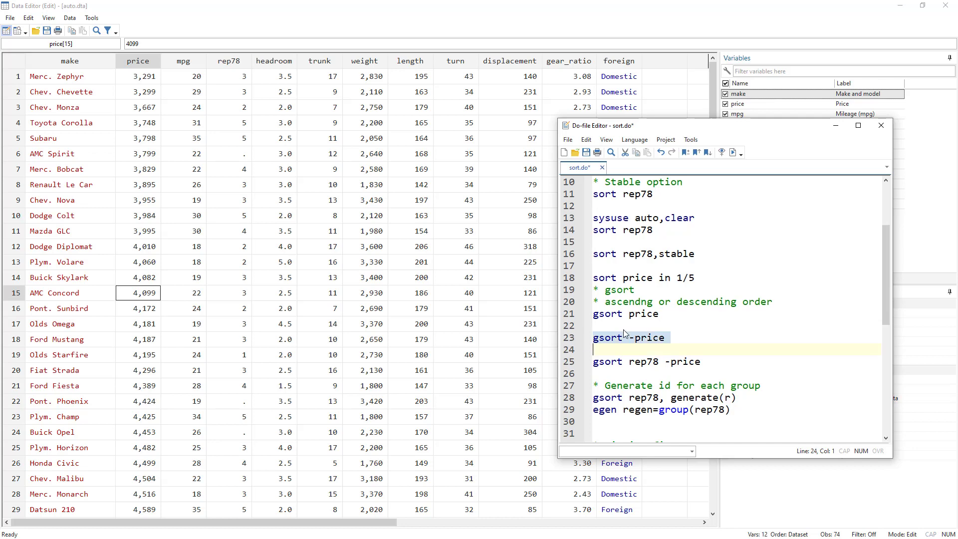
pyautogui.click(734, 153)
pyautogui.hotkey('shift', 'Left')
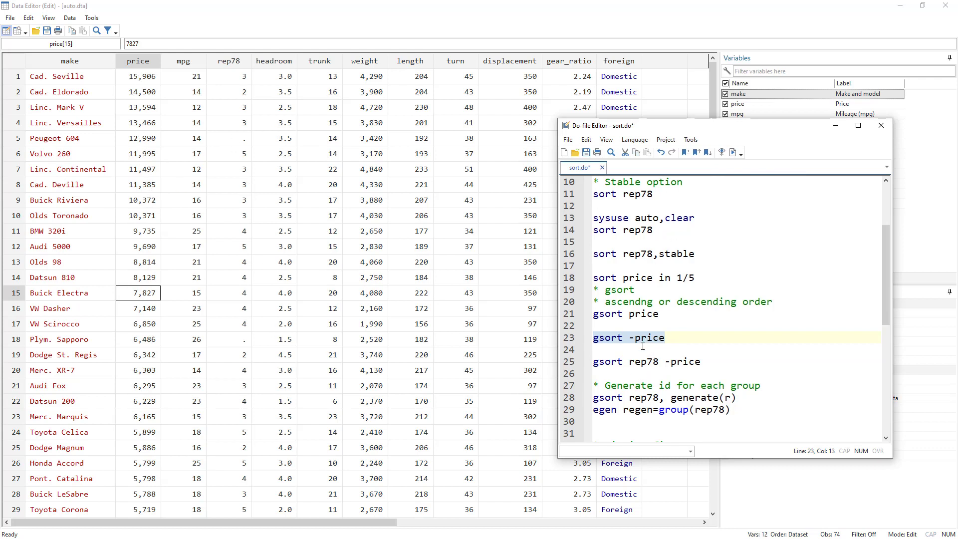
# Step: Run the gsort rep78 -price line to sort by ascending rep78 and descending price
pyautogui.doubleClick(635, 363)
pyautogui.click(635, 365)
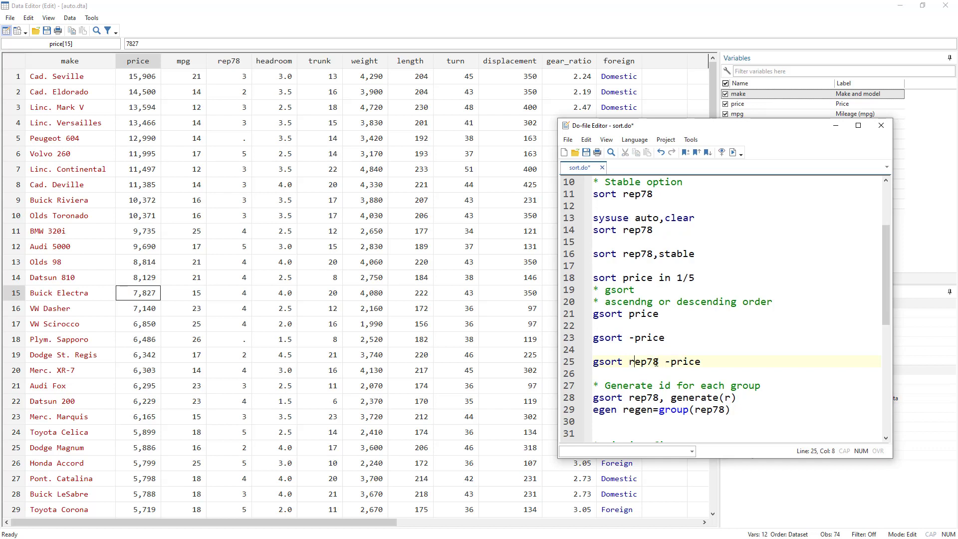
pyautogui.doubleClick(602, 363)
pyautogui.doubleClick(640, 364)
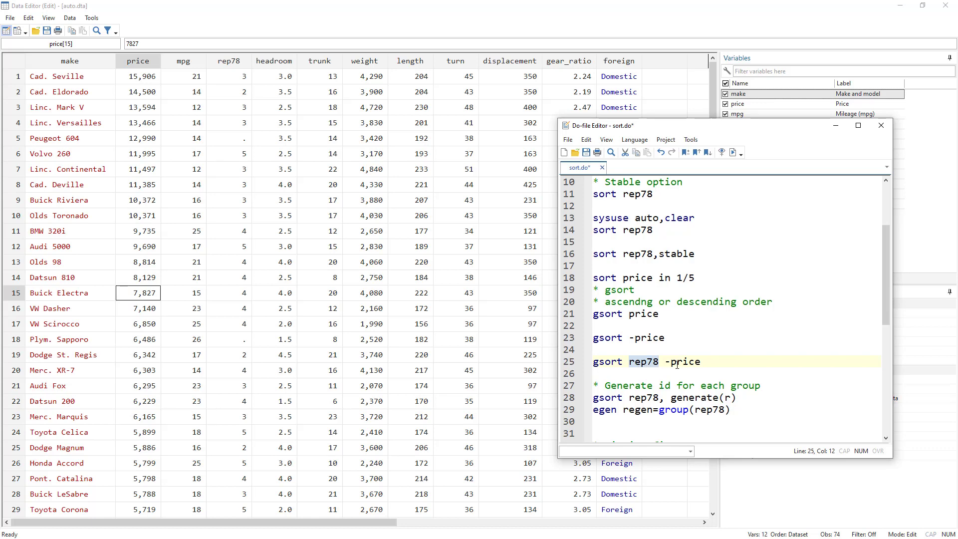
pyautogui.click(565, 363)
pyautogui.click(733, 153)
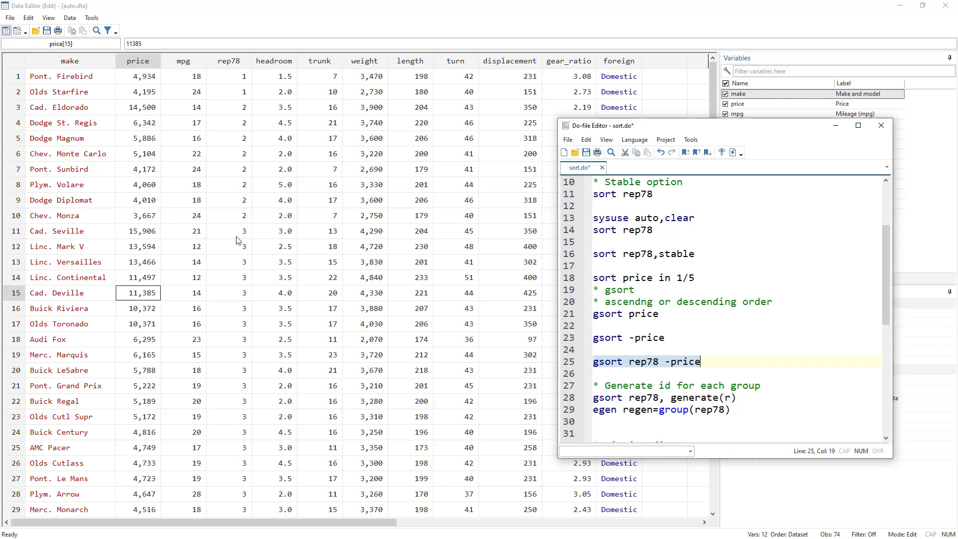
# Step: Run the gsort rep78, generate(r) line to create a group id variable r for the rep78 groups
pyautogui.scroll(-2, 656, 351)
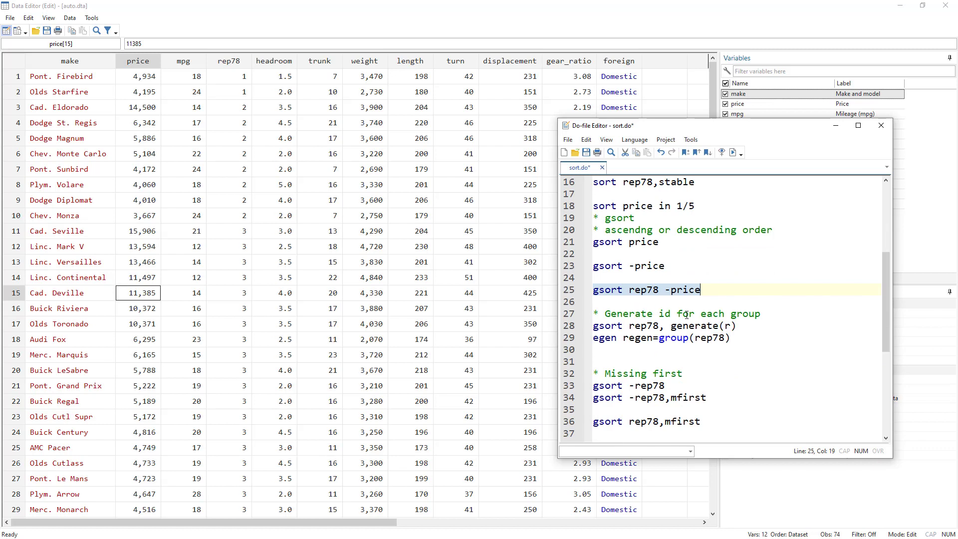
pyautogui.scroll(-1, 687, 315)
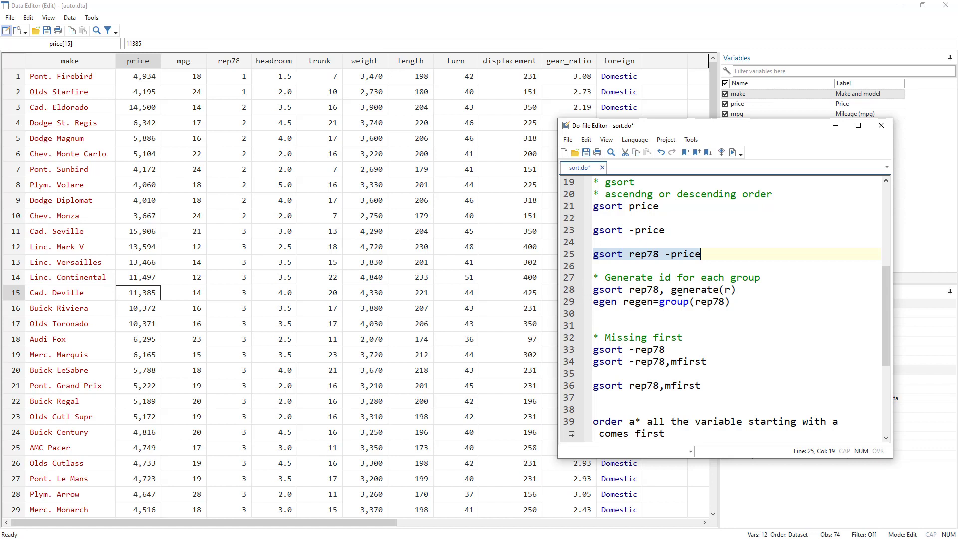
pyautogui.moveTo(672, 291); pyautogui.dragTo(720, 291)
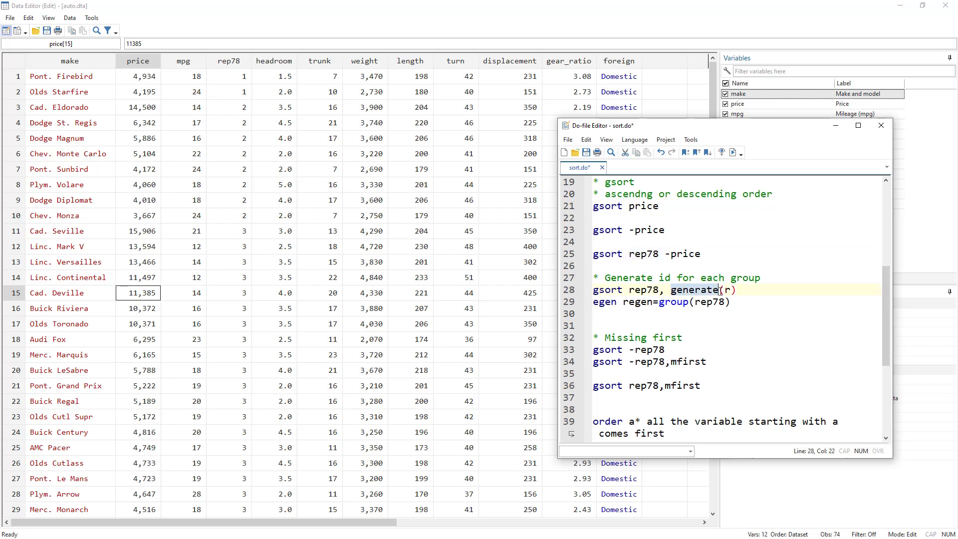
pyautogui.click(725, 291)
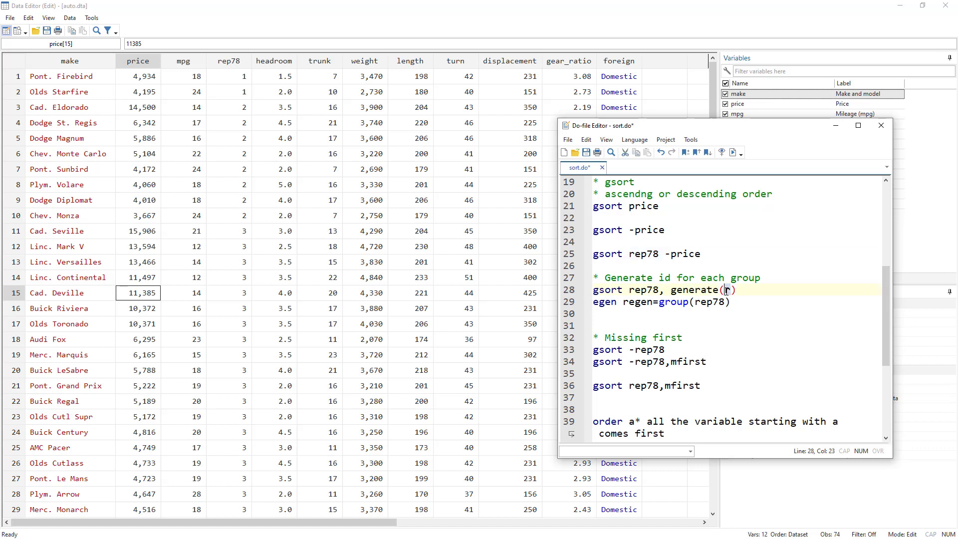
pyautogui.click(574, 294)
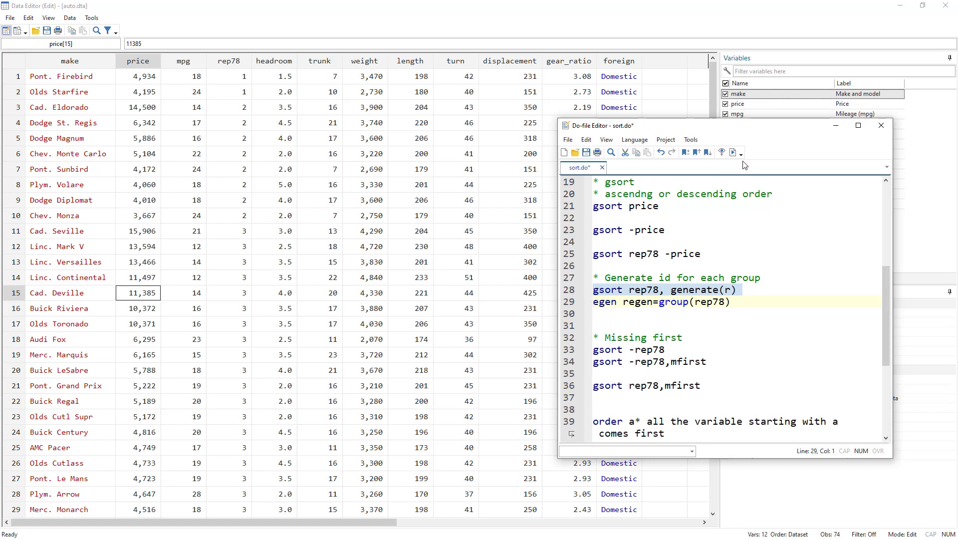
pyautogui.click(732, 152)
# Step: Move the do-file window clear of column r and compare its group ids with rep78 through the last observation
pyautogui.moveTo(701, 126); pyautogui.dragTo(742, 187)
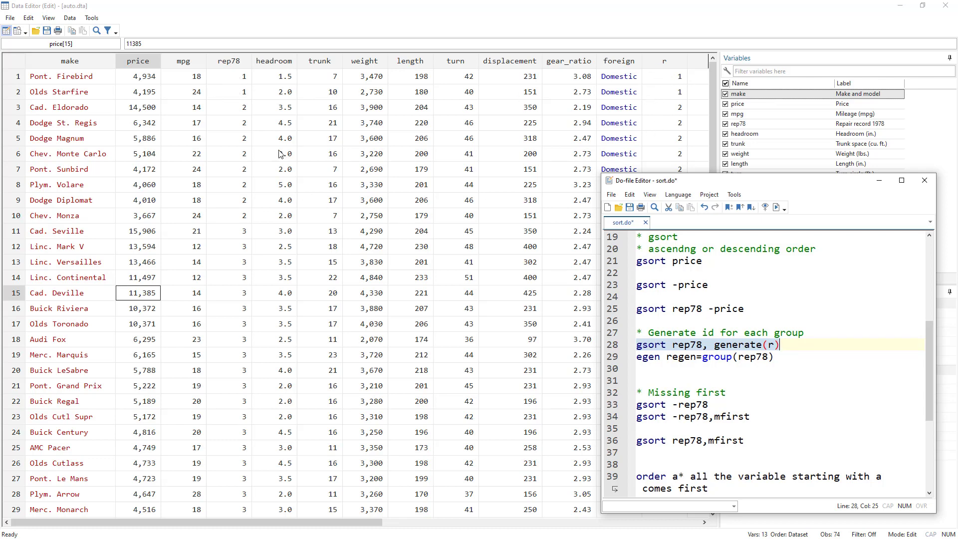
pyautogui.scroll(-3, 577, 207)
pyautogui.scroll(-16, 577, 207)
pyautogui.scroll(7, 560, 233)
pyautogui.scroll(-11, 559, 233)
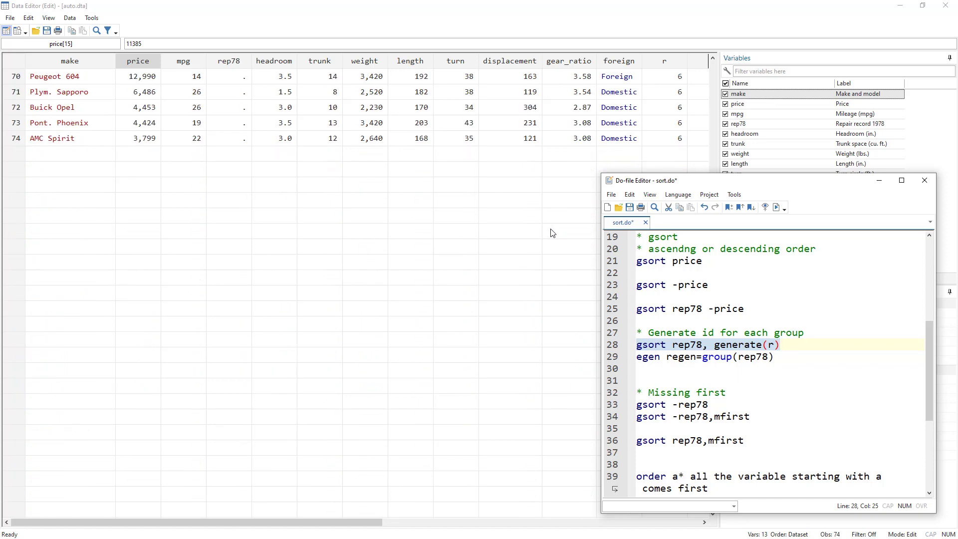
pyautogui.scroll(1, 273, 133)
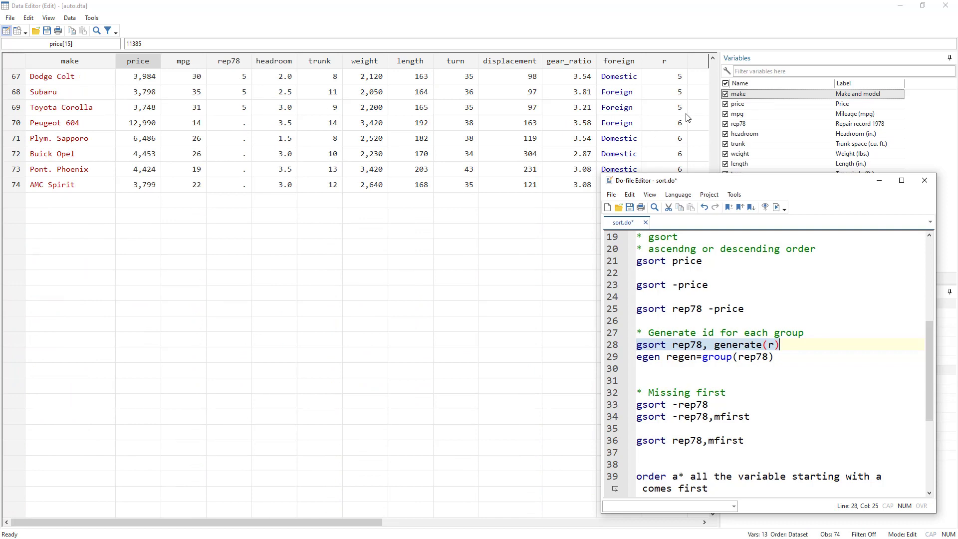
pyautogui.scroll(20, 499, 213)
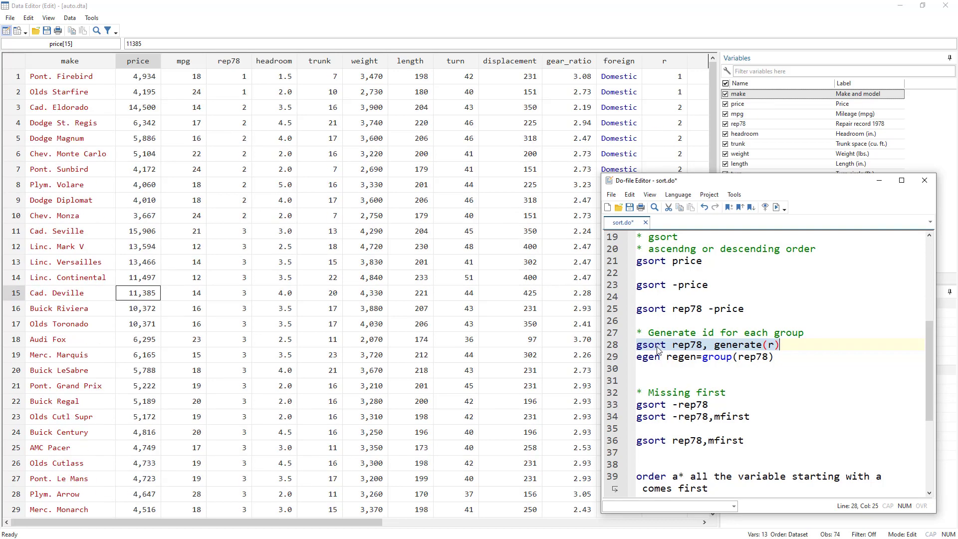
# Step: Add the command gsort mpg, gen(m) below the generate(r) line in the do-file and run it
pyautogui.click(788, 348)
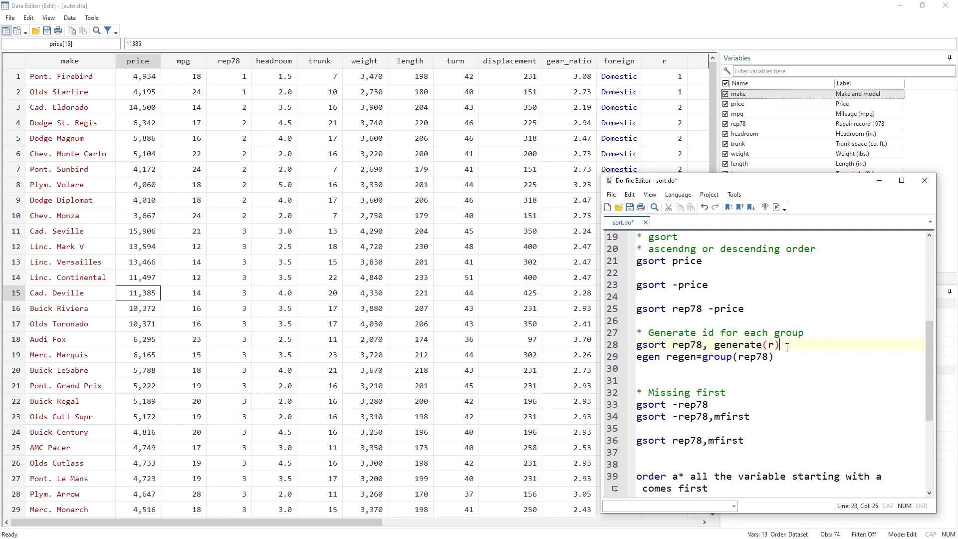
pyautogui.press('Return')
pyautogui.write('g')
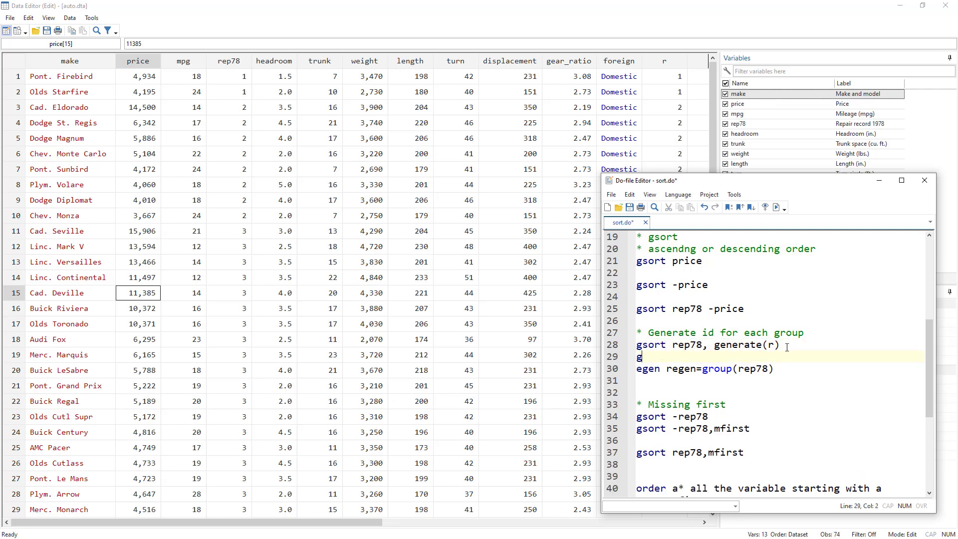
pyautogui.write('sort mpg,')
pyautogui.press('BackSpace')
pyautogui.write(', gen ')
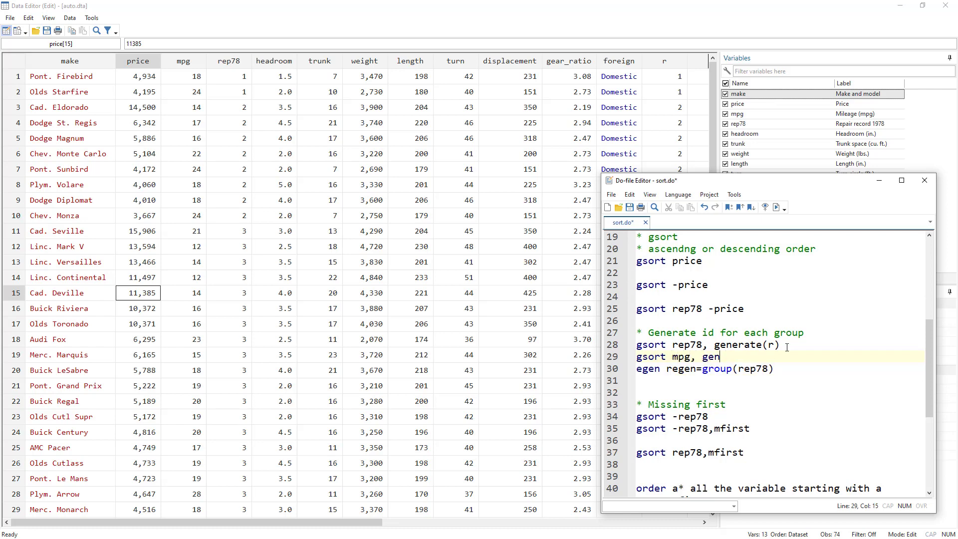
pyautogui.write('m')
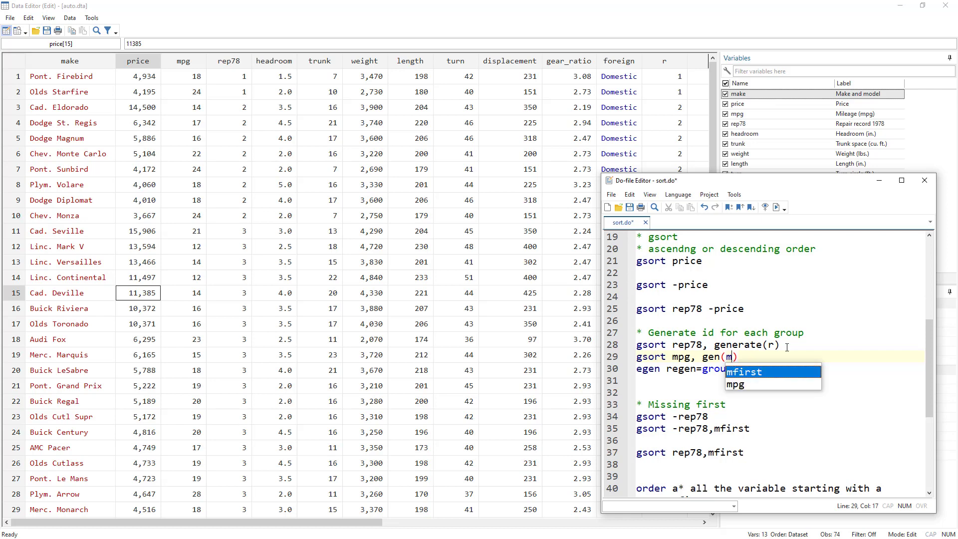
pyautogui.hotkey('ctrl', 'd')
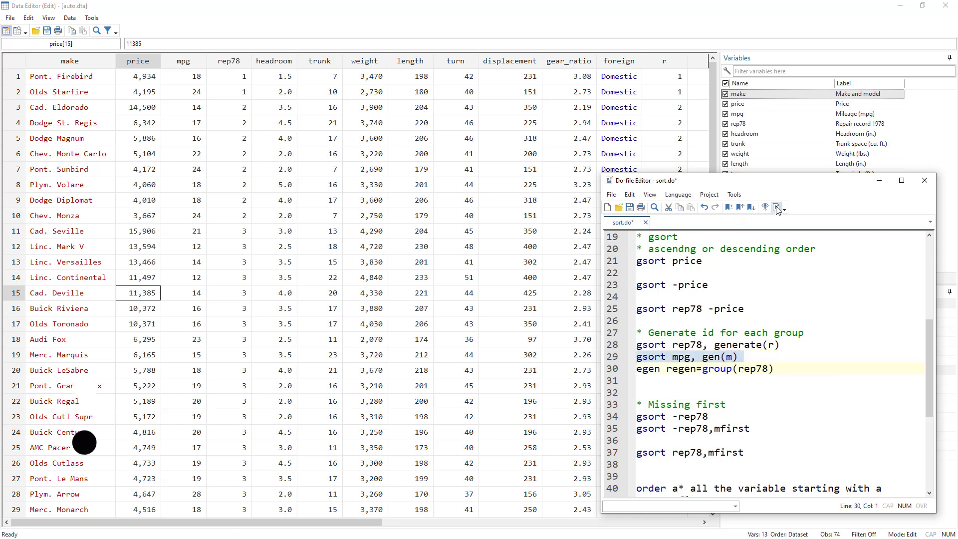
# Step: Compare the mpg values with the group ids in column m of the Data Editor
pyautogui.click(548, 191)
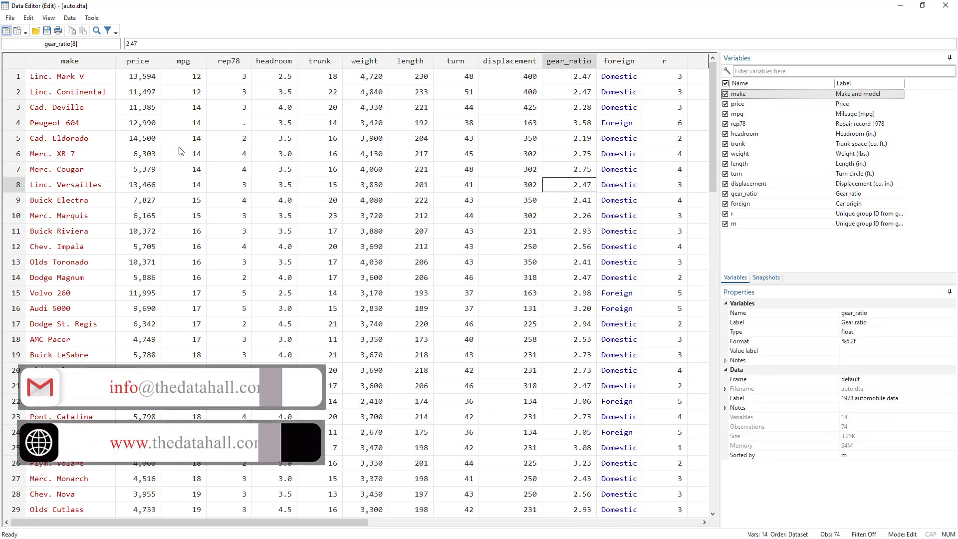
pyautogui.click(184, 83)
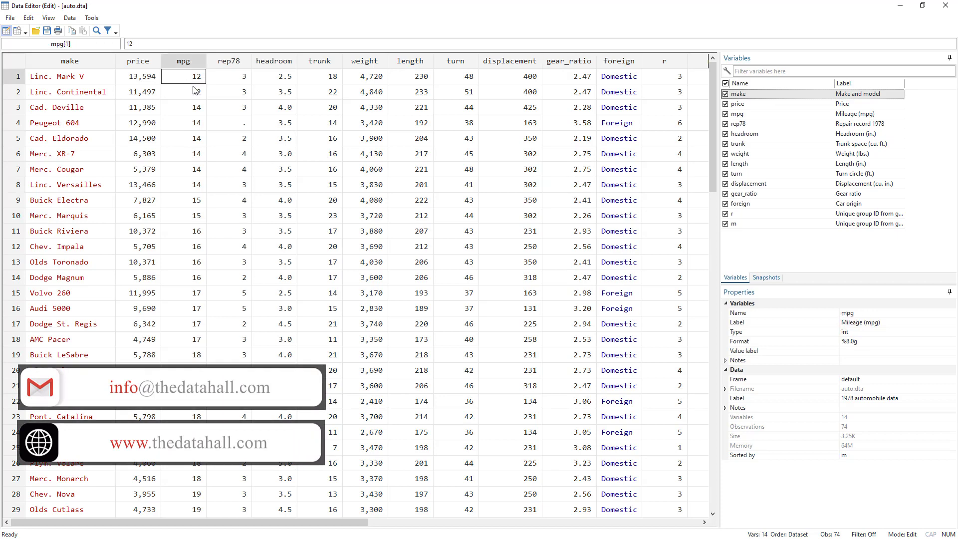
pyautogui.moveTo(186, 82); pyautogui.dragTo(193, 95)
pyautogui.moveTo(341, 522); pyautogui.dragTo(367, 522)
pyautogui.moveTo(631, 77); pyautogui.dragTo(630, 89)
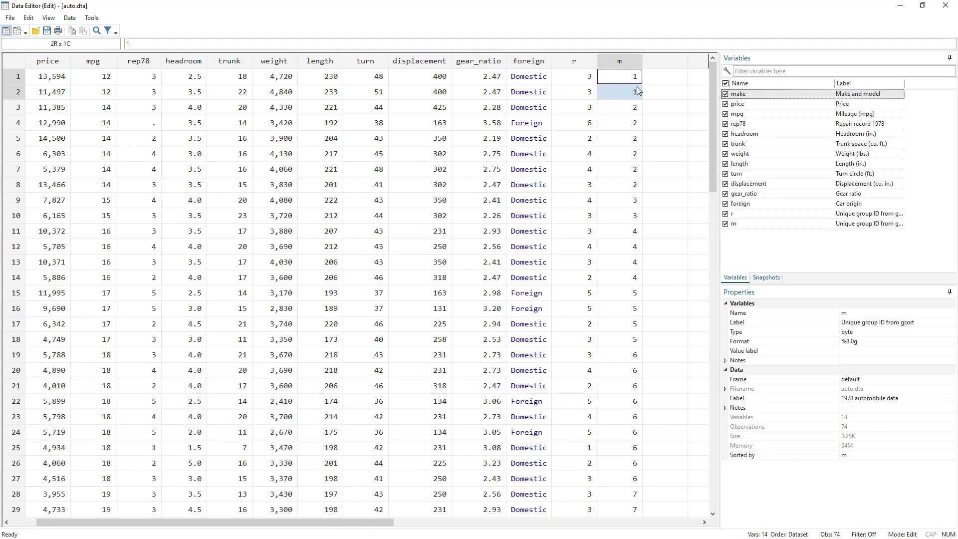
pyautogui.moveTo(637, 108); pyautogui.dragTo(630, 171)
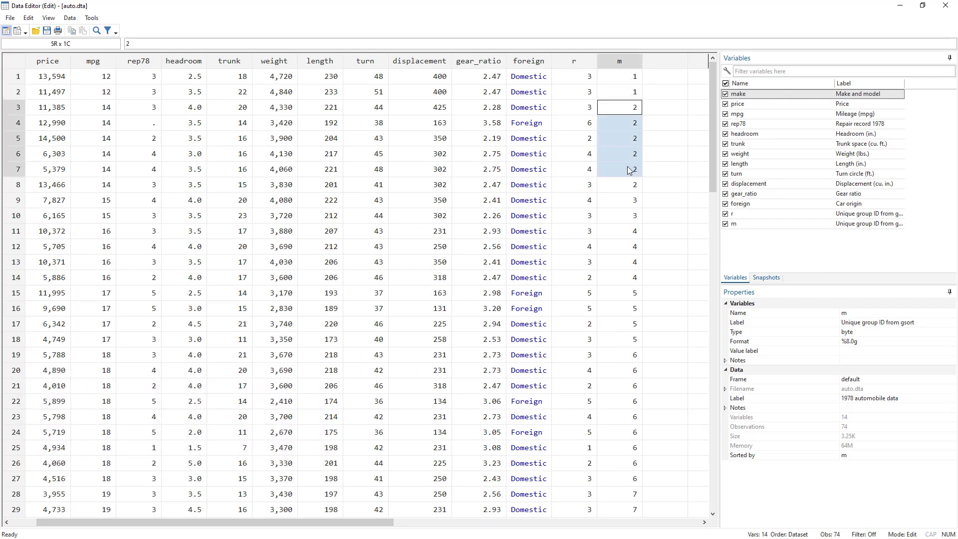
# Step: Run the egen regen=group(rep78) line in the do-file to create the group id variable regen
pyautogui.hotkey('alt', 'Tab')
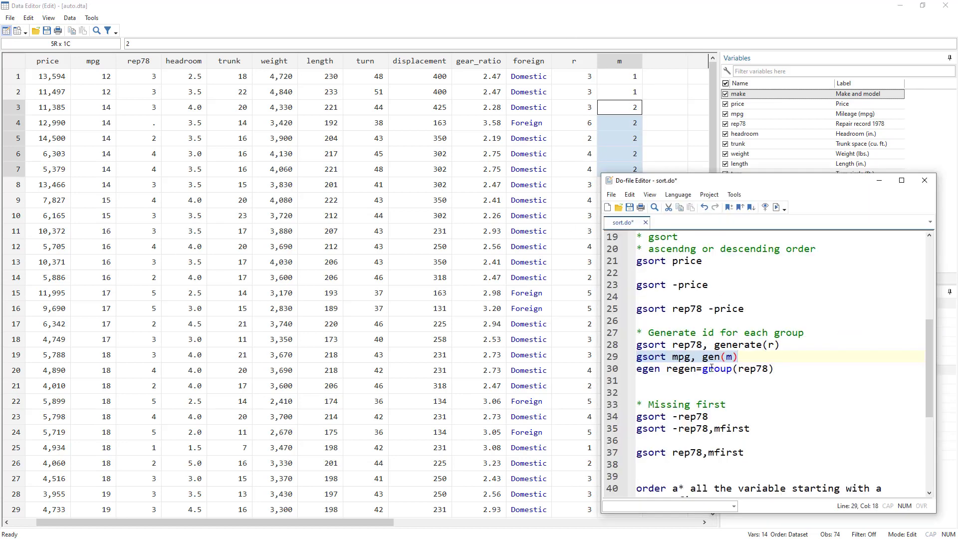
pyautogui.doubleClick(651, 373)
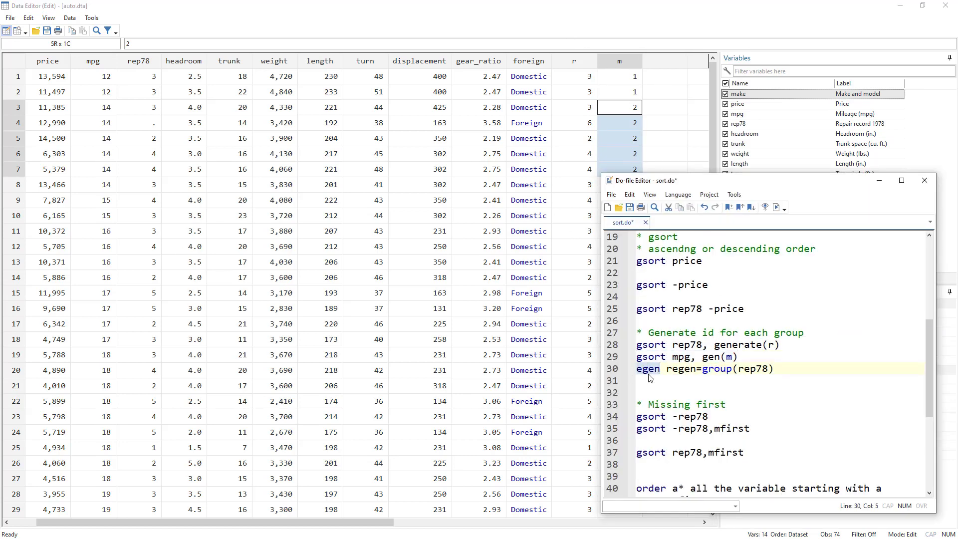
pyautogui.click(619, 372)
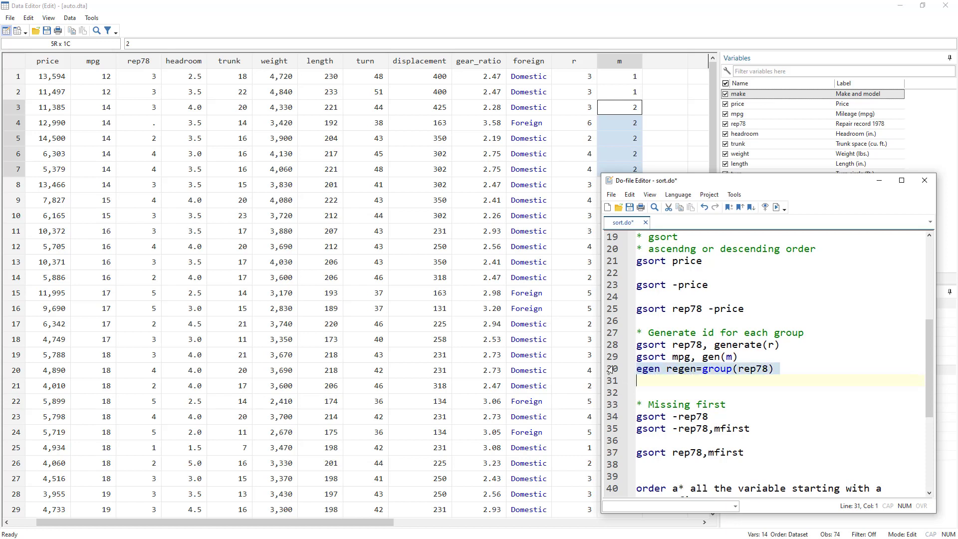
pyautogui.click(643, 372)
pyautogui.doubleClick(683, 372)
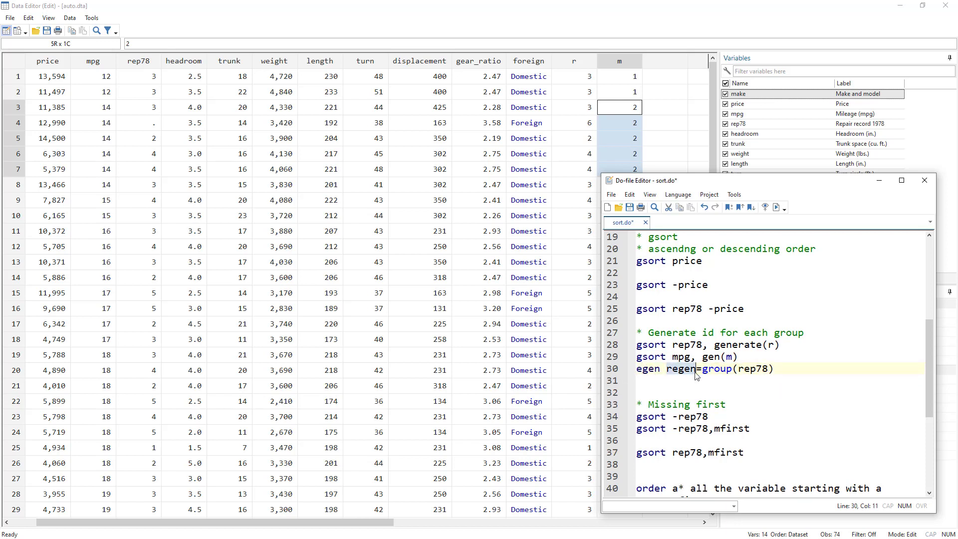
pyautogui.doubleClick(719, 373)
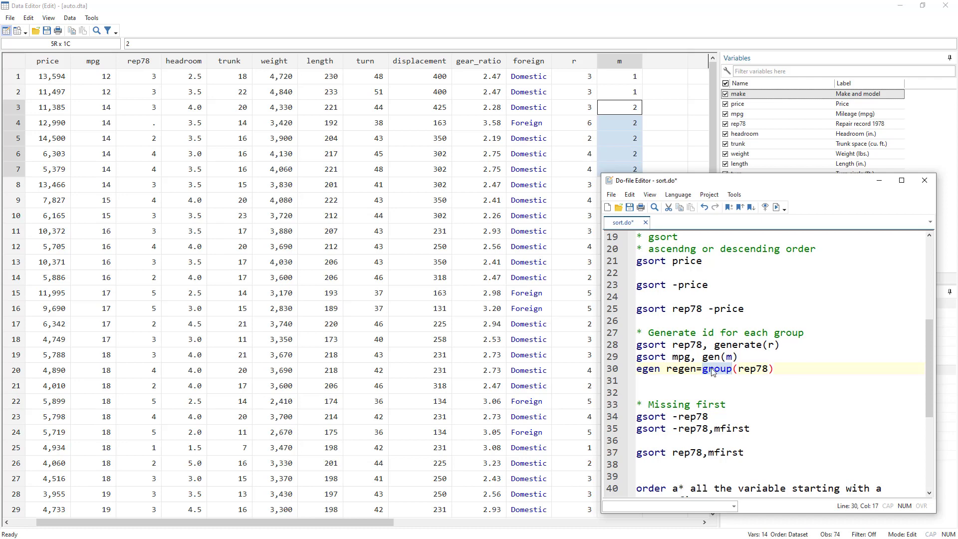
pyautogui.doubleClick(756, 372)
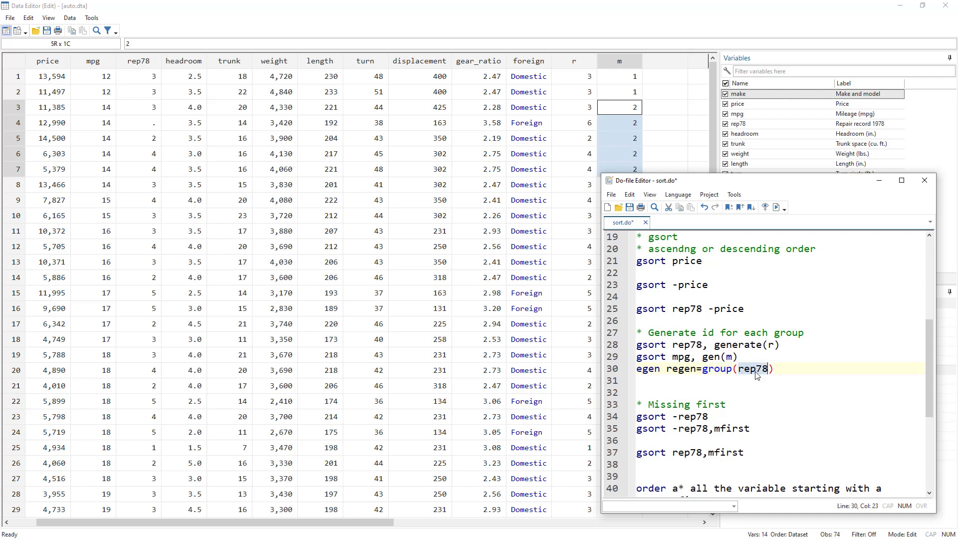
pyautogui.click(613, 373)
pyautogui.click(777, 207)
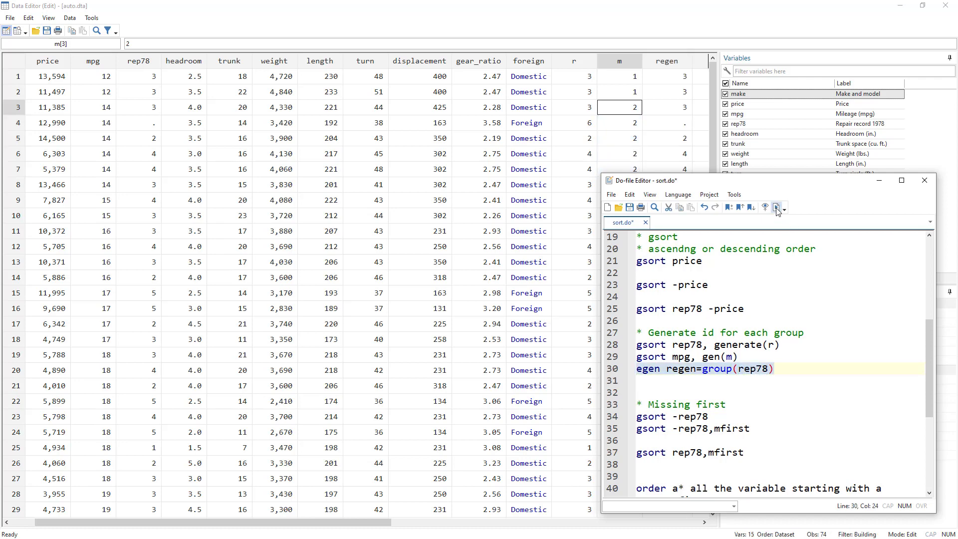
# Step: Run the sort rep78 line in the do-file to order the observations by rep78
pyautogui.click(619, 153)
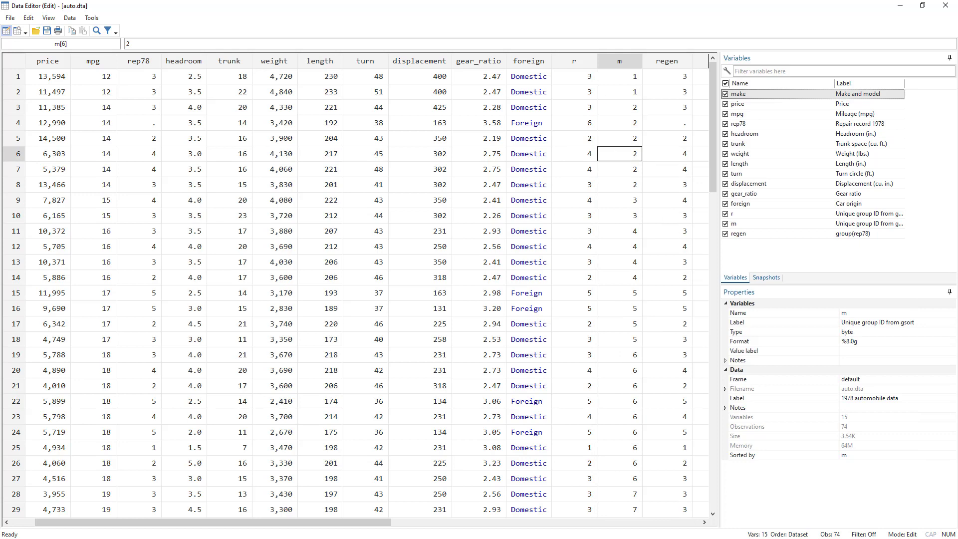
pyautogui.hotkey('alt', 'Tab')
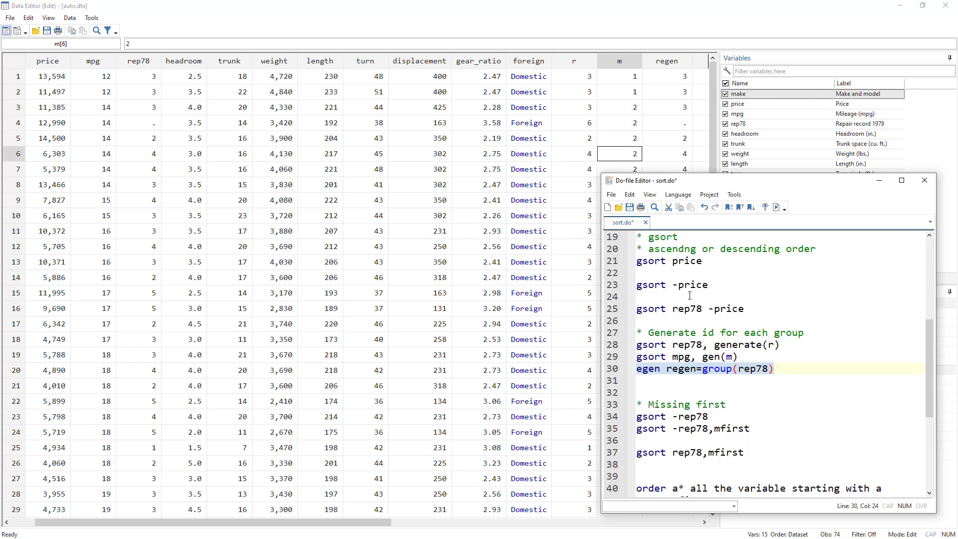
pyautogui.scroll(4, 717, 322)
pyautogui.moveTo(638, 289); pyautogui.dragTo(703, 285)
pyautogui.click(777, 207)
# Step: Compare the group ids in columns regen and r with rep78 through the last observation, including the missing values
pyautogui.click(682, 111)
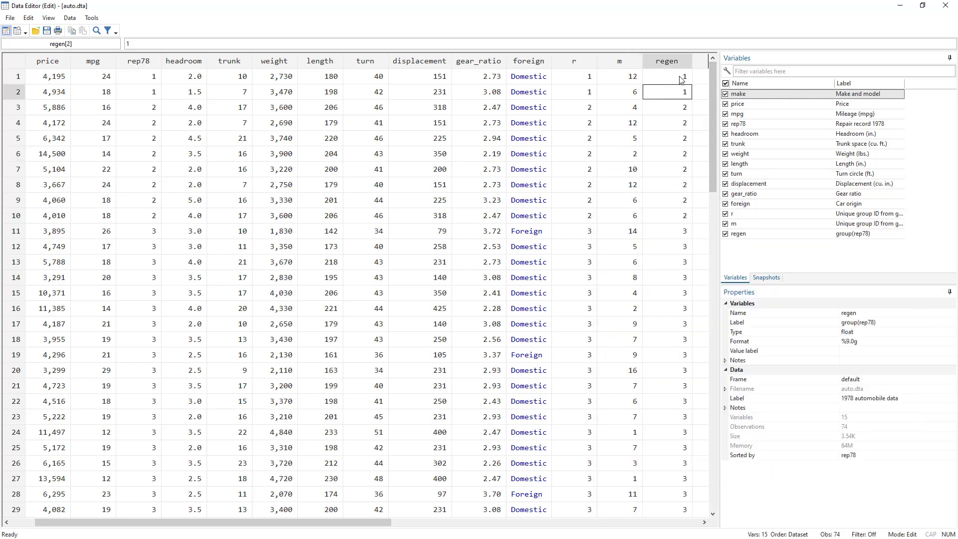
pyautogui.click(575, 75)
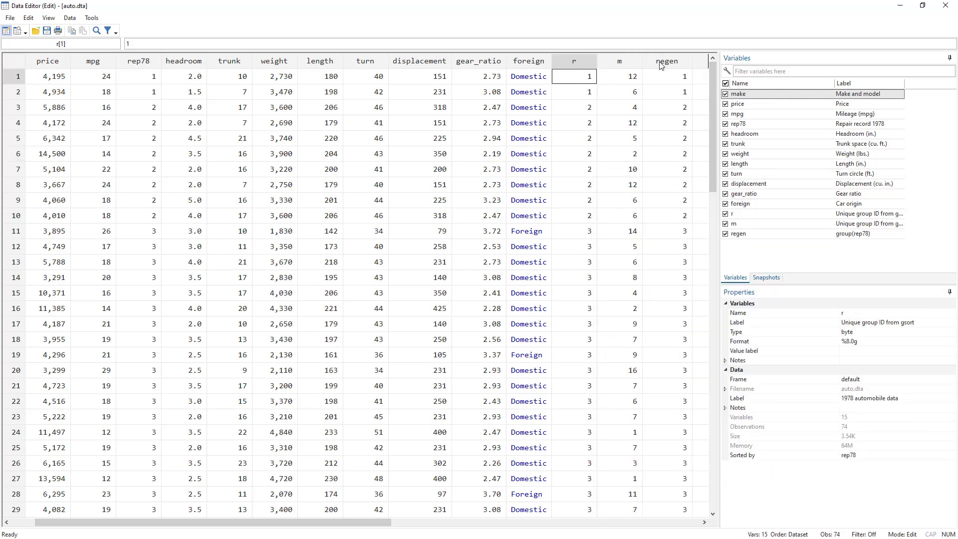
pyautogui.click(683, 78)
pyautogui.moveTo(680, 141); pyautogui.dragTo(681, 230)
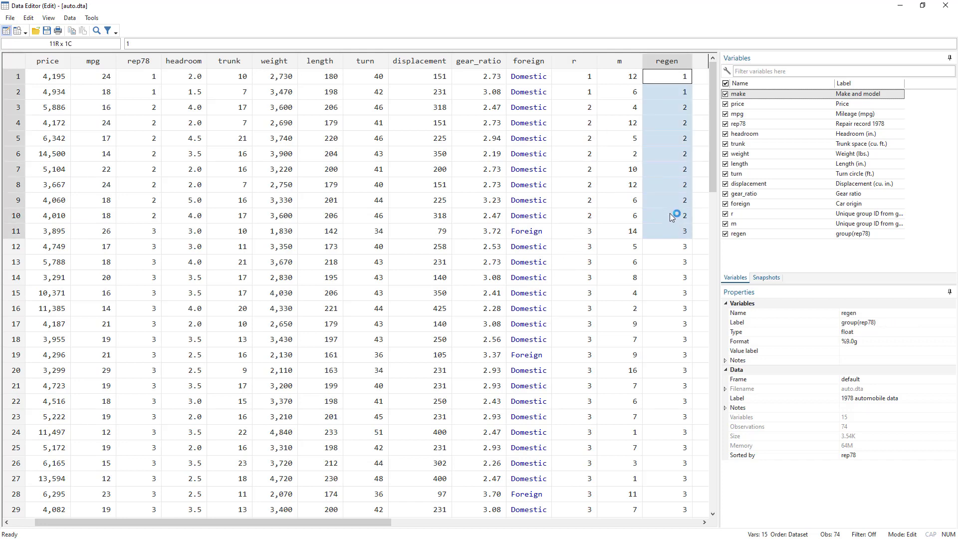
pyautogui.scroll(-10, 674, 215)
pyautogui.scroll(-8, 673, 218)
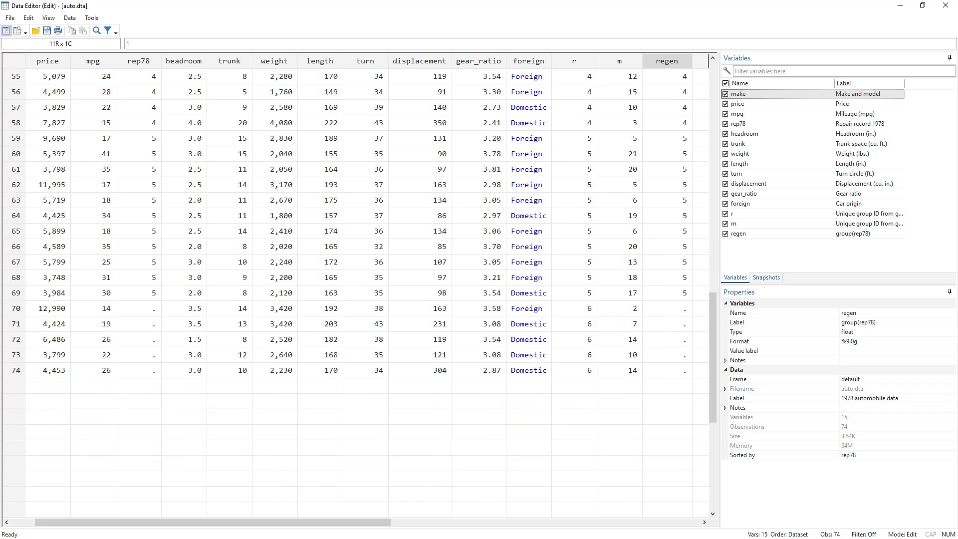
# Step: Find the mfirst option in the do-file's Missing first section and show the Data Editor behind the do-file window
pyautogui.hotkey('alt', 'F4')
pyautogui.hotkey('alt', 'Tab')
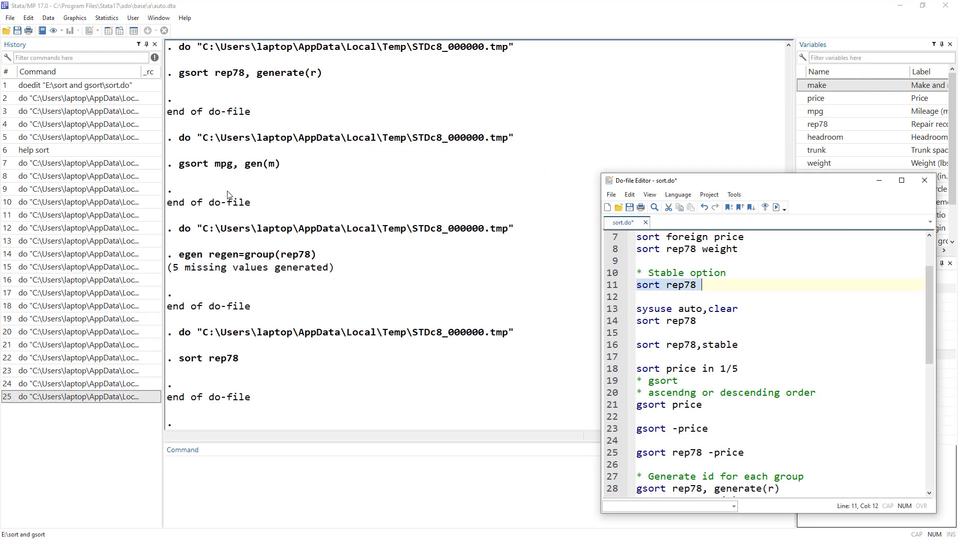
pyautogui.scroll(-7, 717, 326)
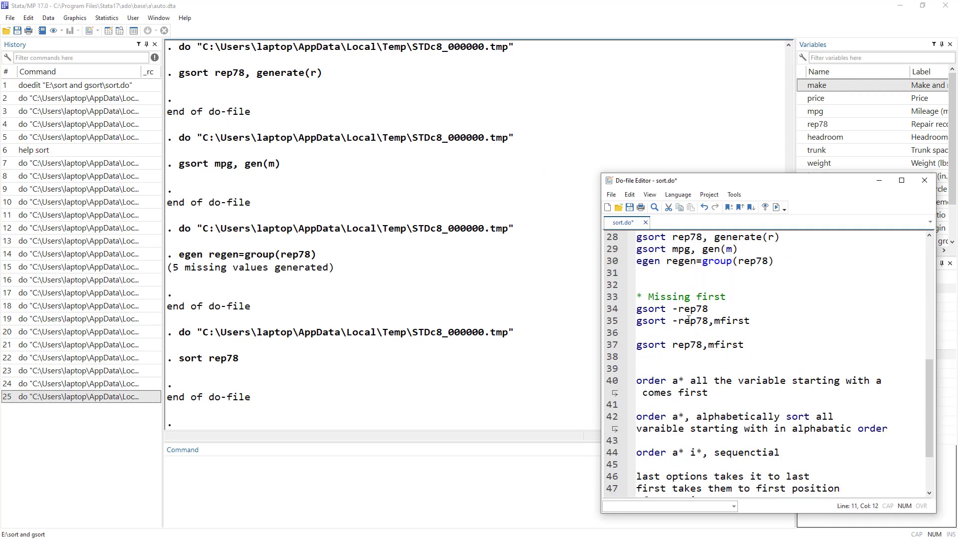
pyautogui.scroll(1, 691, 322)
pyautogui.doubleClick(729, 357)
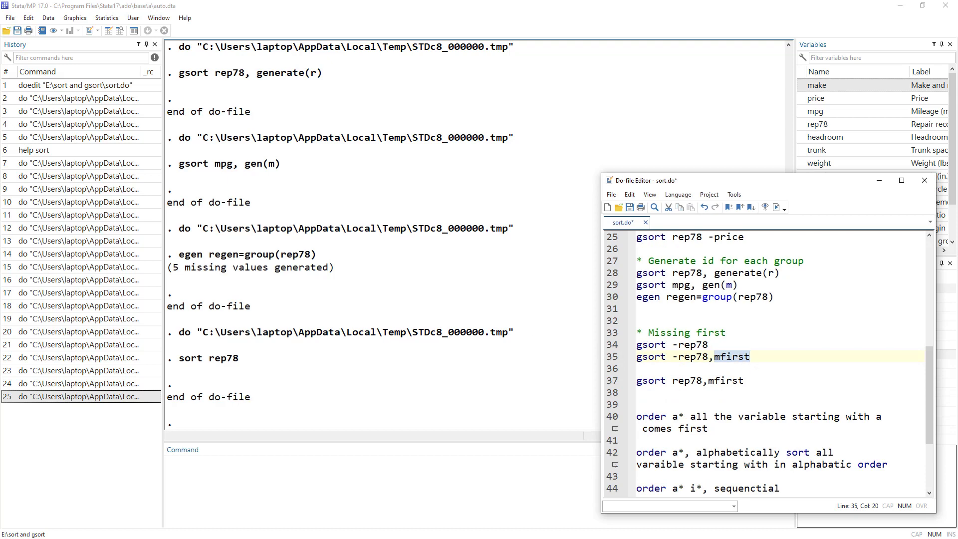
pyautogui.hotkey('ctrl', '8')
pyautogui.hotkey('ctrl', '9')
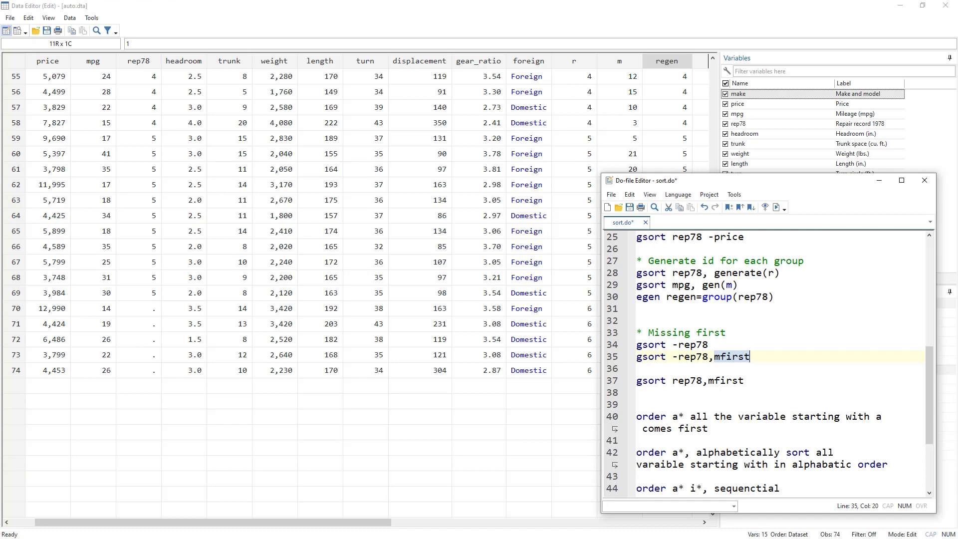
# Step: Run gsort -rep78, check the last observations, and run gsort -rep78,mfirst to compare the placement of missing values
pyautogui.click(614, 350)
pyautogui.hotkey('ctrl', 'd')
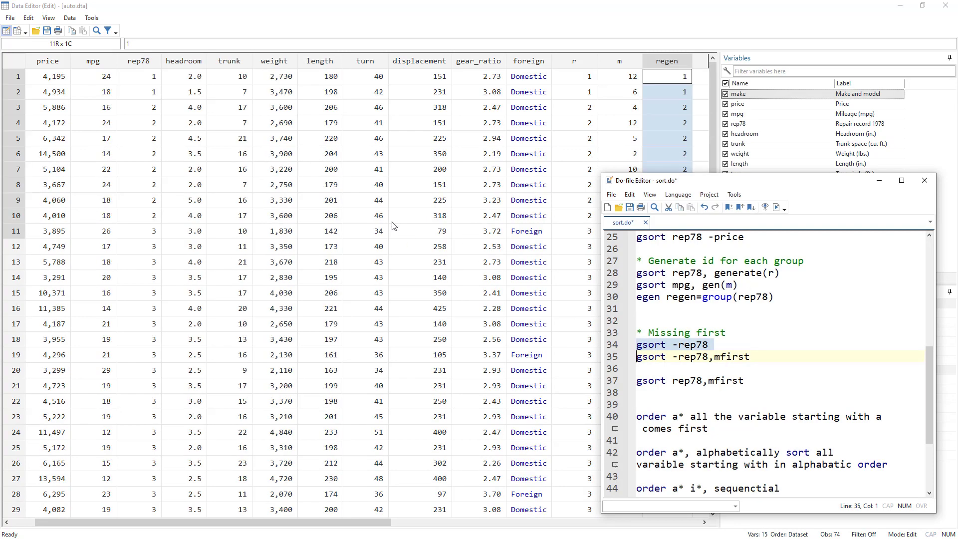
pyautogui.click(776, 206)
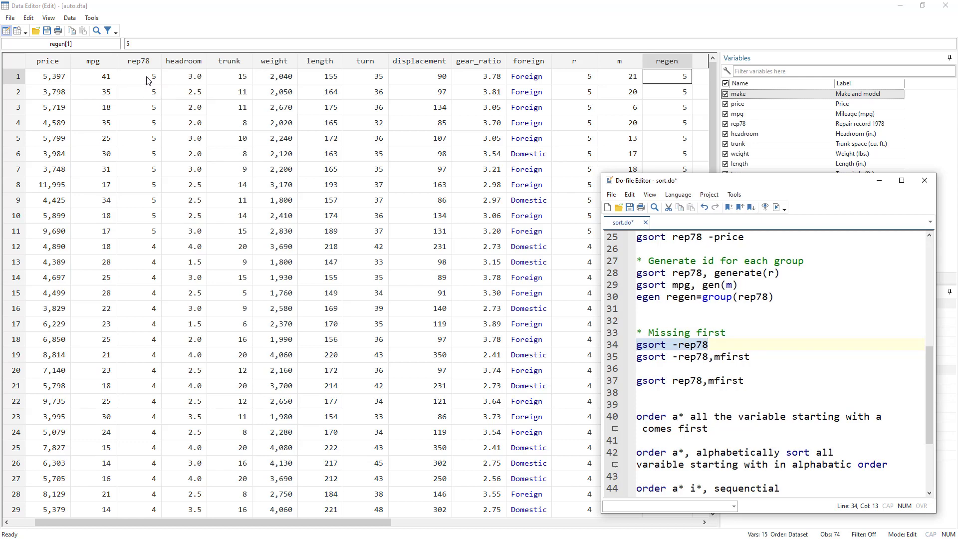
pyautogui.scroll(-19, 152, 125)
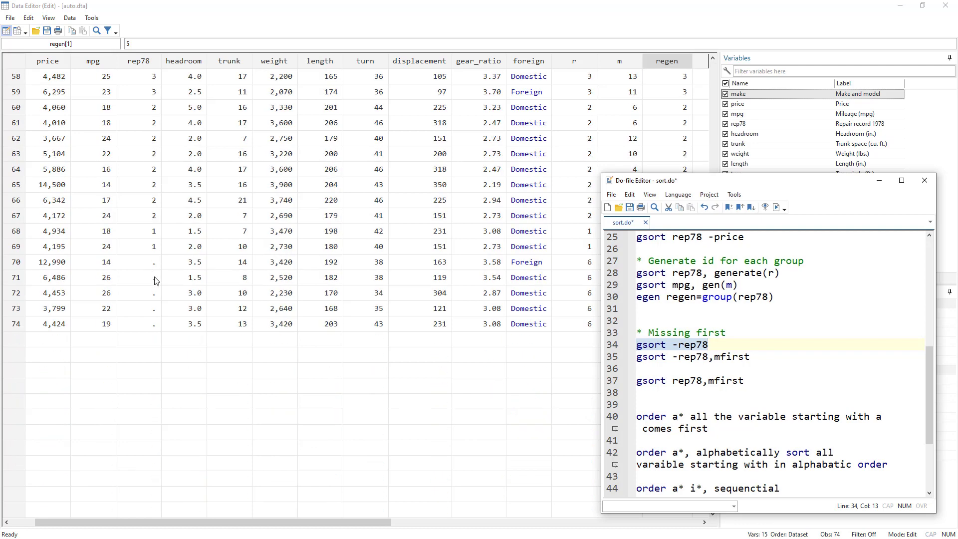
pyautogui.click(617, 357)
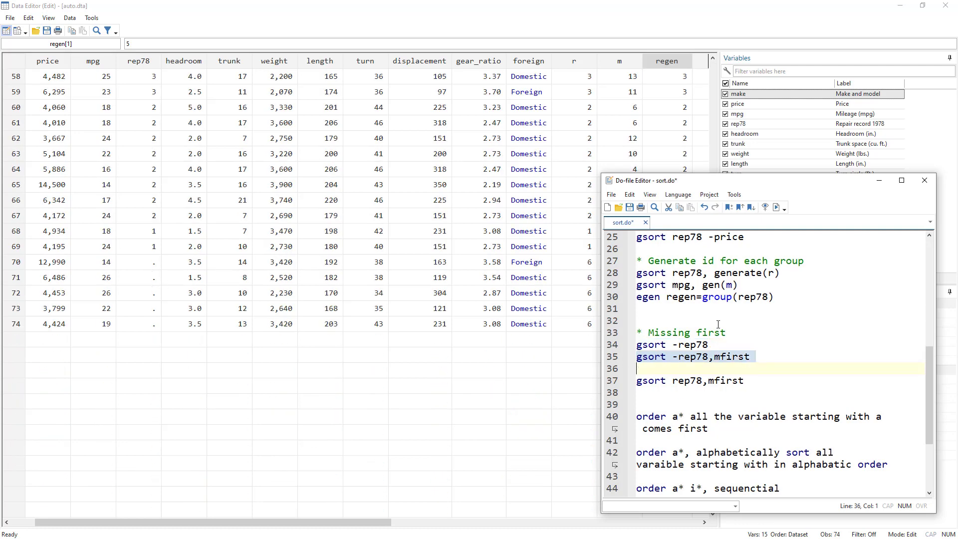
pyautogui.click(776, 207)
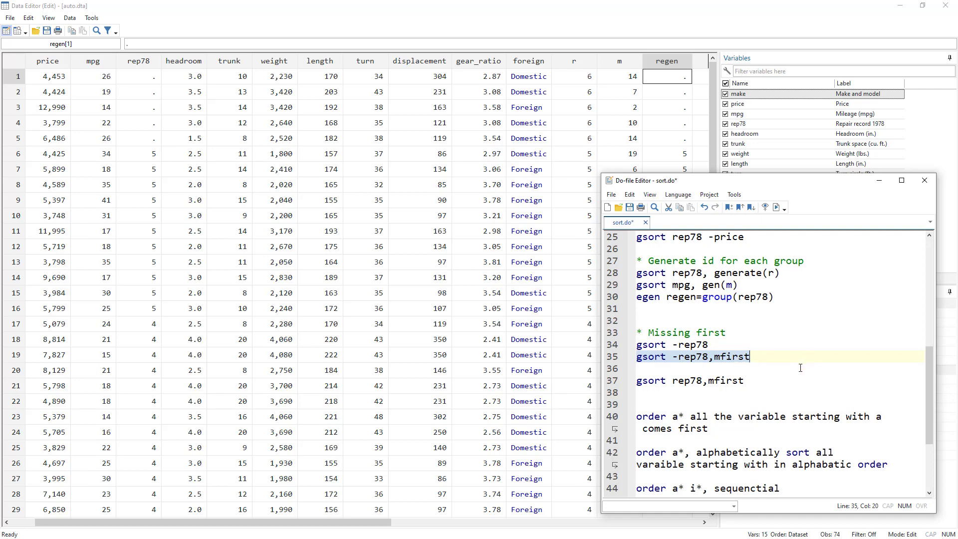
# Step: Run the gsort rep78,mfirst line and check the rep78 order through the last observation
pyautogui.click(610, 382)
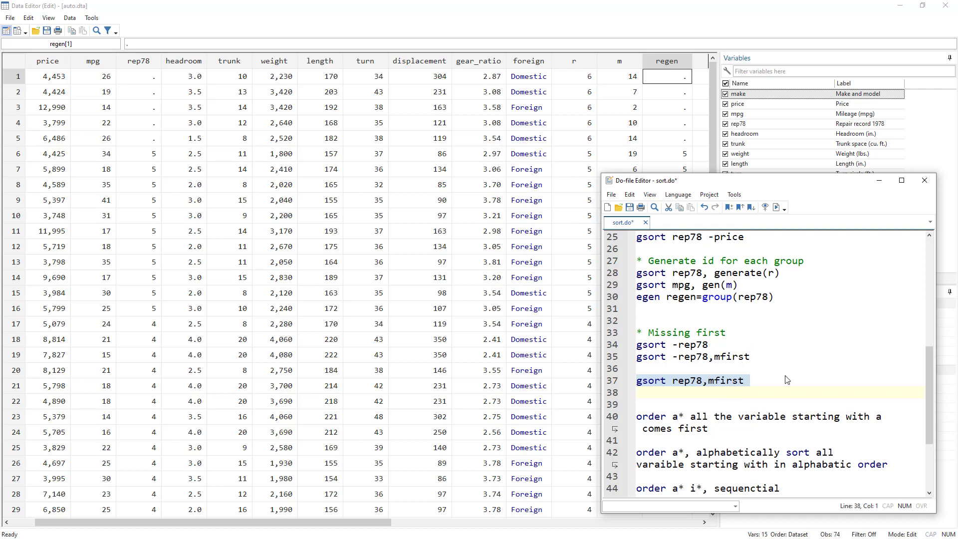
pyautogui.click(776, 208)
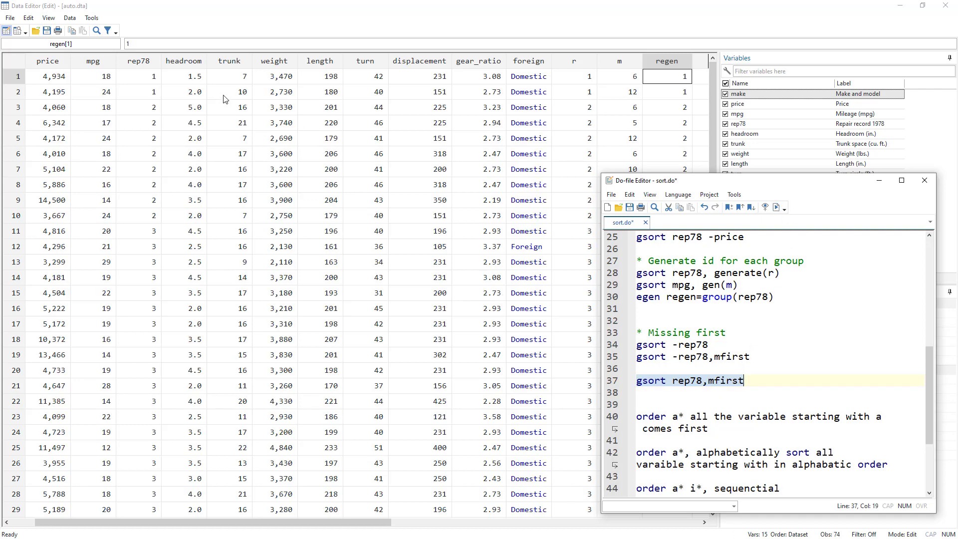
pyautogui.scroll(-12, 187, 165)
pyautogui.scroll(-4, 185, 196)
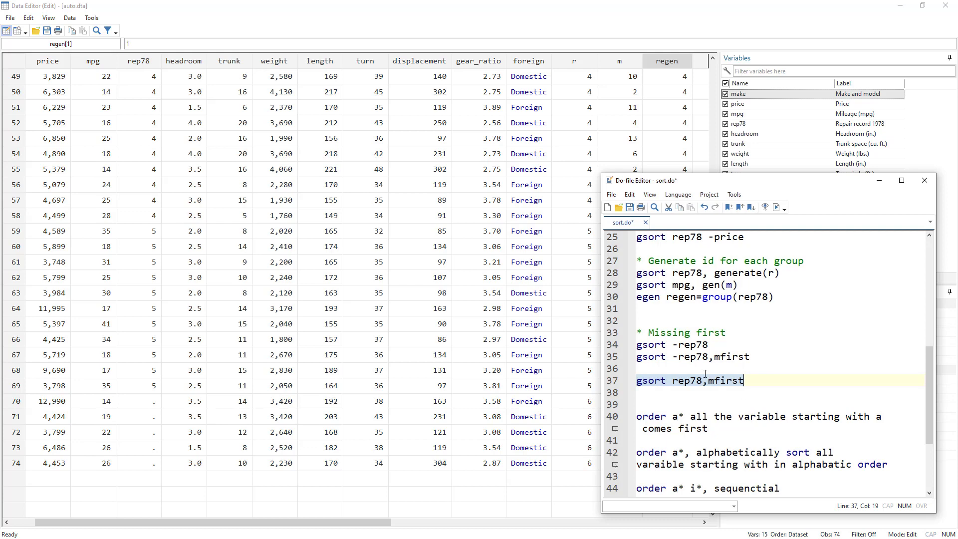
pyautogui.scroll(2, 705, 375)
pyautogui.scroll(1, 703, 374)
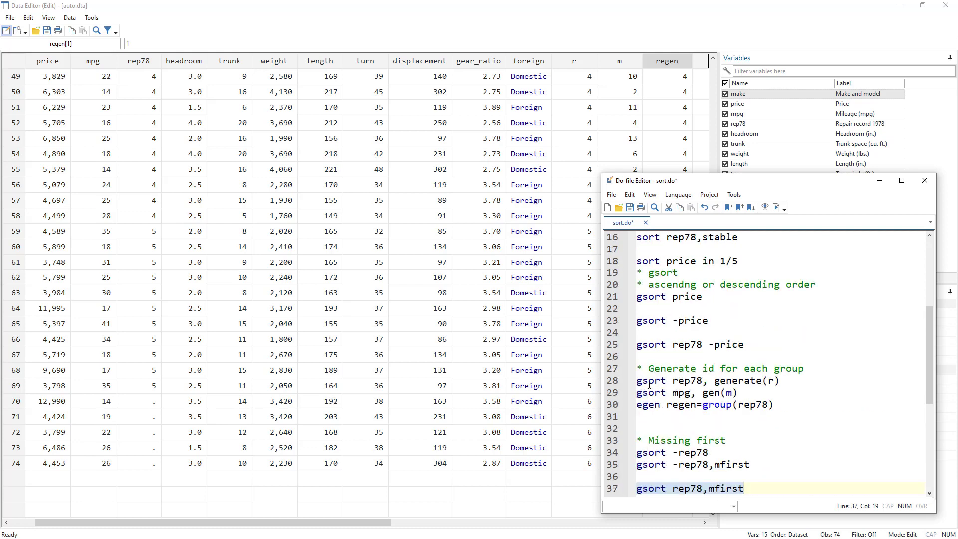